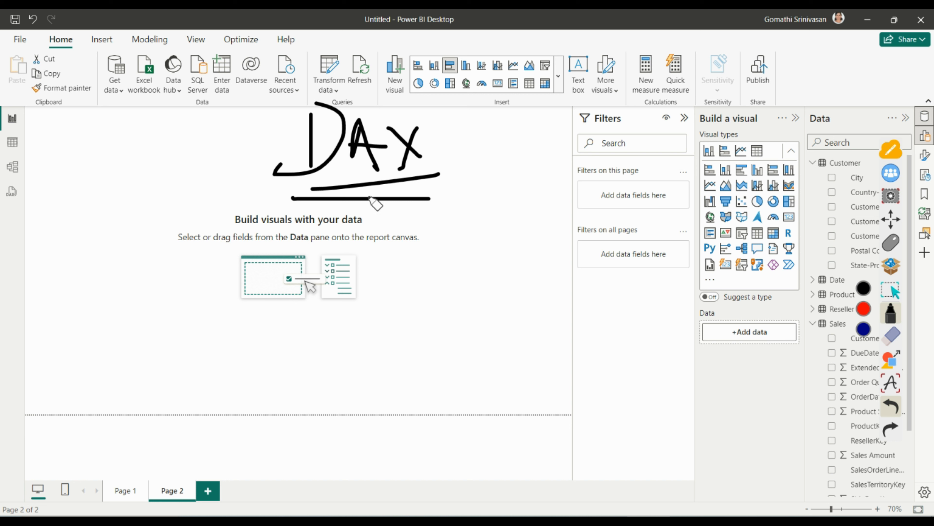
Draw three branch lines beneath the handwritten DAX heading and circle the sigma symbol beside DueDateKey in the Sales table
left_click_drag(317, 182, 178, 287)
left_click_drag(359, 192, 371, 312)
left_click_drag(412, 186, 476, 262)
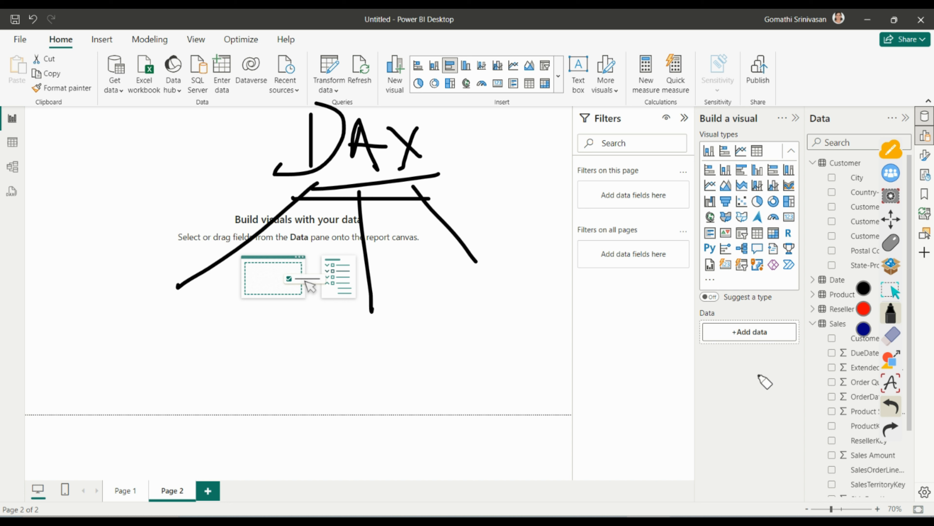
mouse_move(865, 341)
left_mouse_down()
mouse_move(820, 365)
mouse_move(881, 368)
left_mouse_up()
left_click_drag(878, 332, 848, 336)
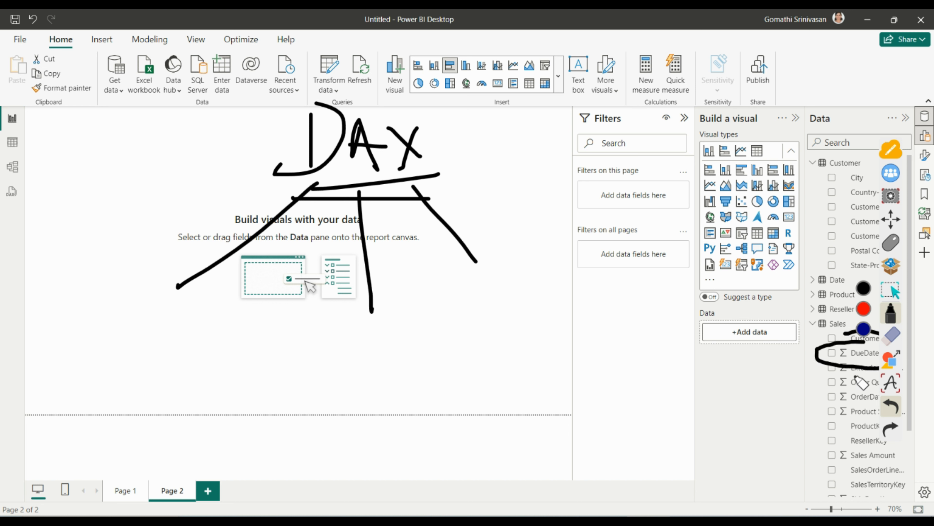
Handwrite an underlined sigma symbol with "Aggre" beside it below the DAX heading, and clear all ink annotations
mouse_move(497, 301)
left_mouse_down()
mouse_move(491, 319)
mouse_move(511, 337)
left_mouse_up()
mouse_move(447, 364)
left_mouse_down()
mouse_move(495, 359)
mouse_move(488, 368)
left_mouse_up()
mouse_move(545, 335)
left_mouse_down()
mouse_move(573, 346)
mouse_move(588, 317)
mouse_move(622, 302)
mouse_move(615, 327)
left_mouse_up()
mouse_move(643, 301)
left_mouse_down()
mouse_move(664, 324)
mouse_move(690, 315)
left_mouse_up()
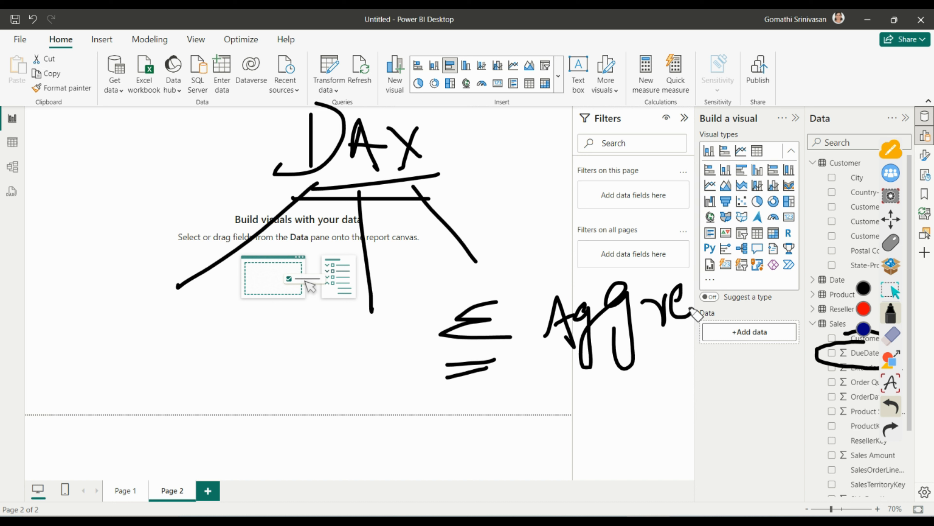
left_click(894, 336)
left_click(864, 353)
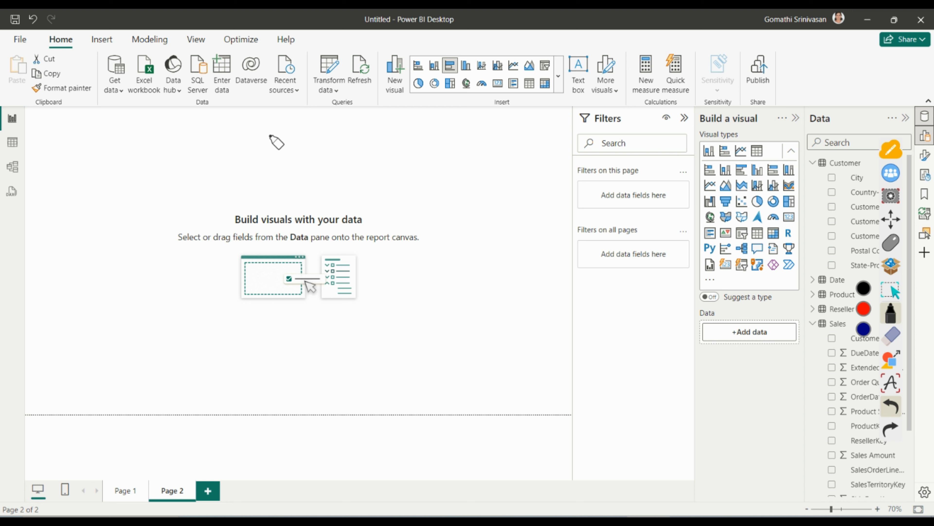
Handwrite "1. Adv. modelli" with a circled 2 beneath it on the blank canvas, and clear all ink annotations
left_click(282, 156)
mouse_move(270, 135)
left_mouse_down()
mouse_move(270, 161)
mouse_move(342, 149)
mouse_move(343, 135)
left_mouse_up()
left_click_drag(364, 129, 365, 147)
left_click_drag(368, 104, 375, 159)
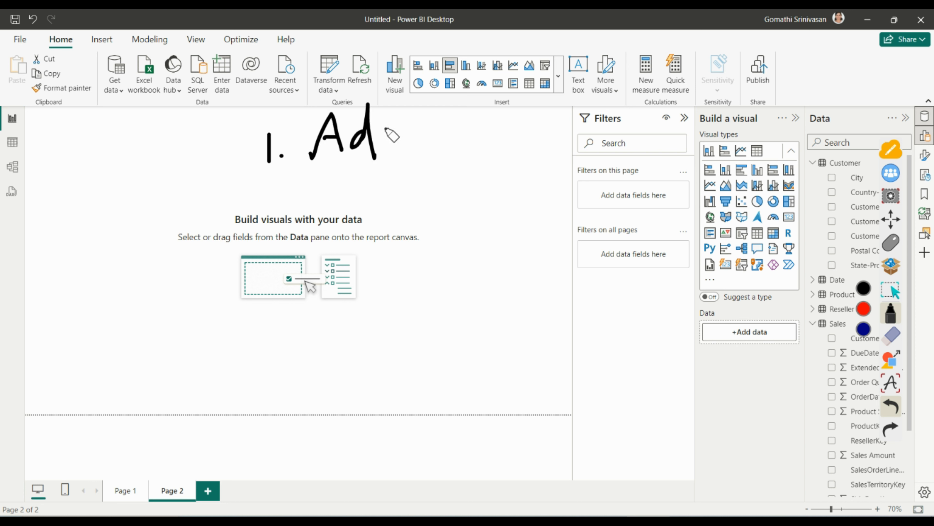
left_click_drag(384, 126, 407, 119)
left_click(415, 149)
mouse_move(457, 152)
left_mouse_down()
mouse_move(490, 137)
mouse_move(536, 150)
mouse_move(572, 128)
mouse_move(588, 136)
left_mouse_up()
mouse_move(271, 206)
left_mouse_down()
mouse_move(303, 192)
mouse_move(286, 178)
left_mouse_up()
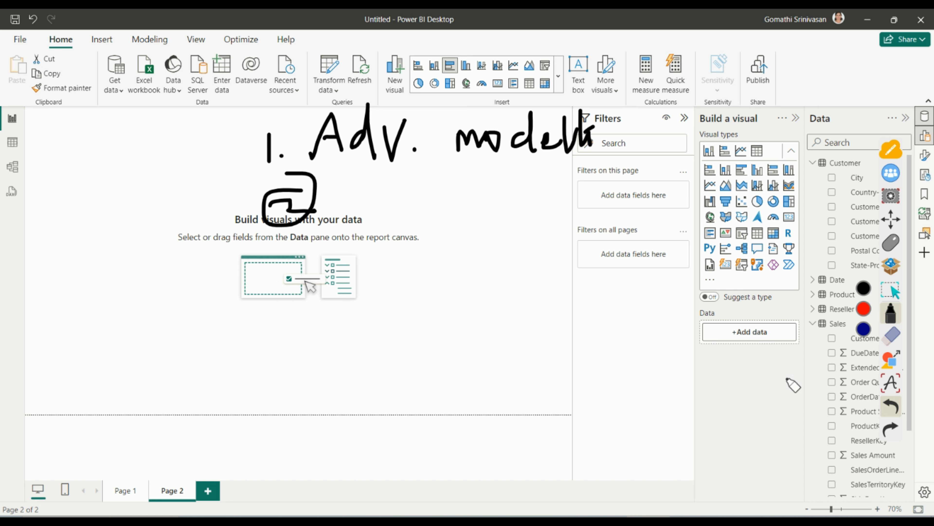
left_click(890, 335)
left_click(864, 352)
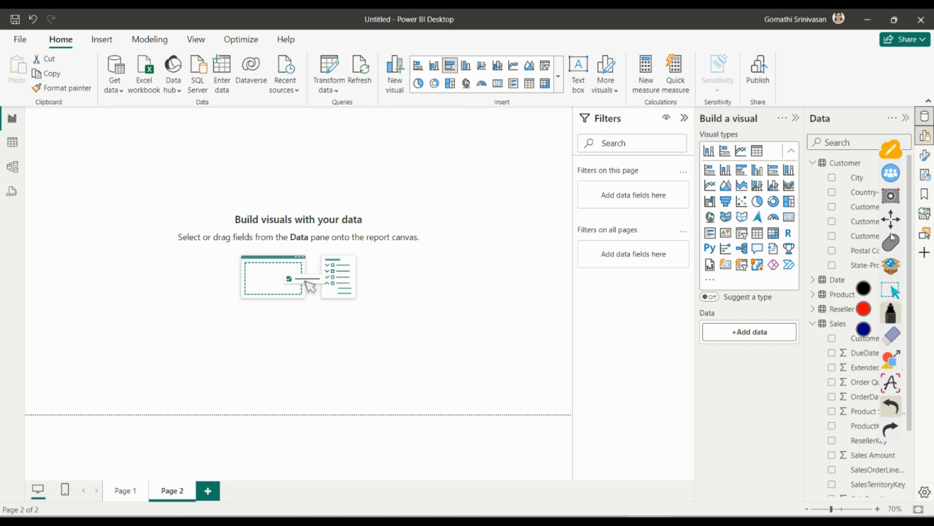
Circle the Sales table's field list in ink, then erase the ink and leave the annotation mode
mouse_move(872, 343)
left_mouse_down()
mouse_move(829, 447)
mouse_move(868, 367)
mouse_move(836, 355)
left_mouse_up()
left_click(922, 319)
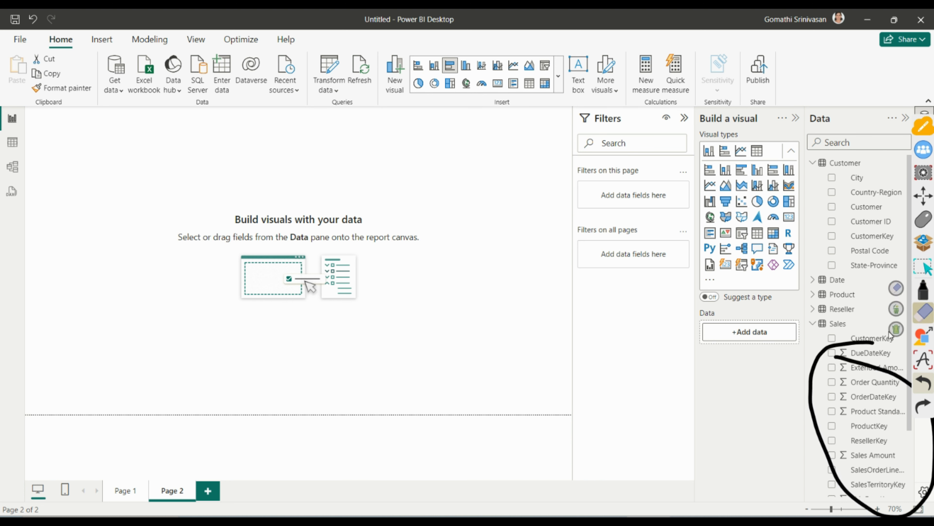
left_click(891, 332)
left_click(927, 225)
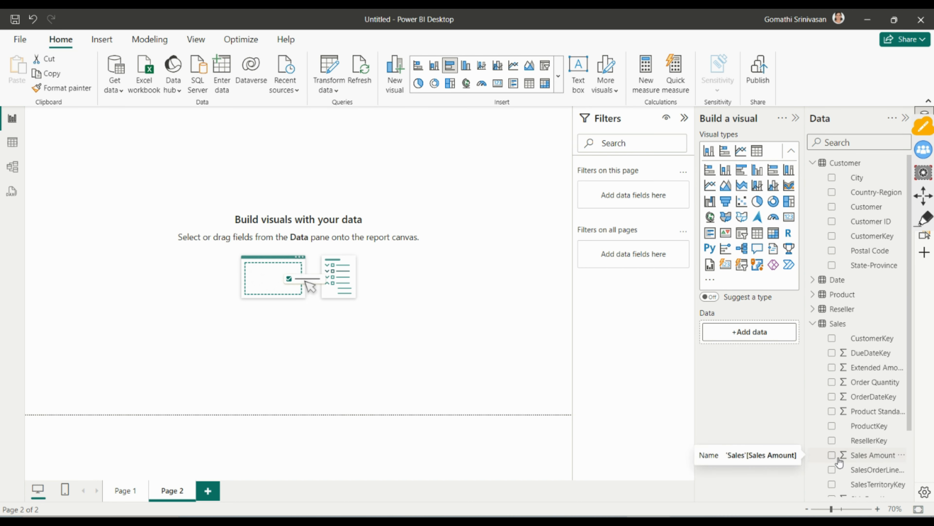
Add a card showing Sales Amount from the Sales table and move it away from the page corner
left_click(832, 455)
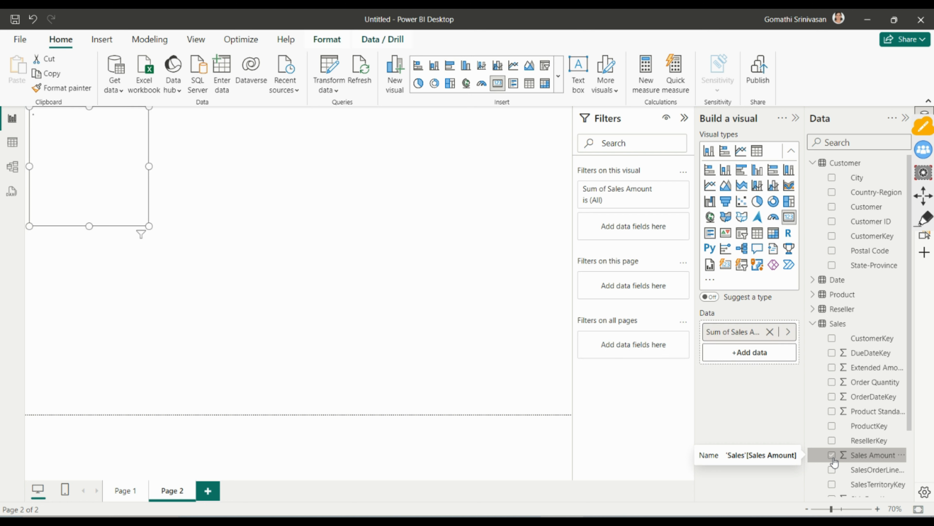
left_click_drag(122, 138, 222, 192)
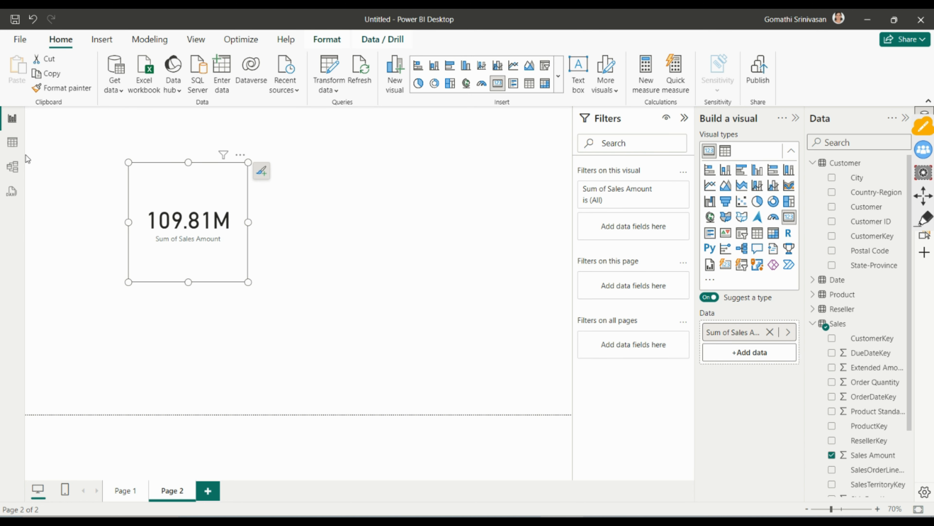
Examine the Sales table's rows in the table view, including the Sales Amount column
left_click(840, 324)
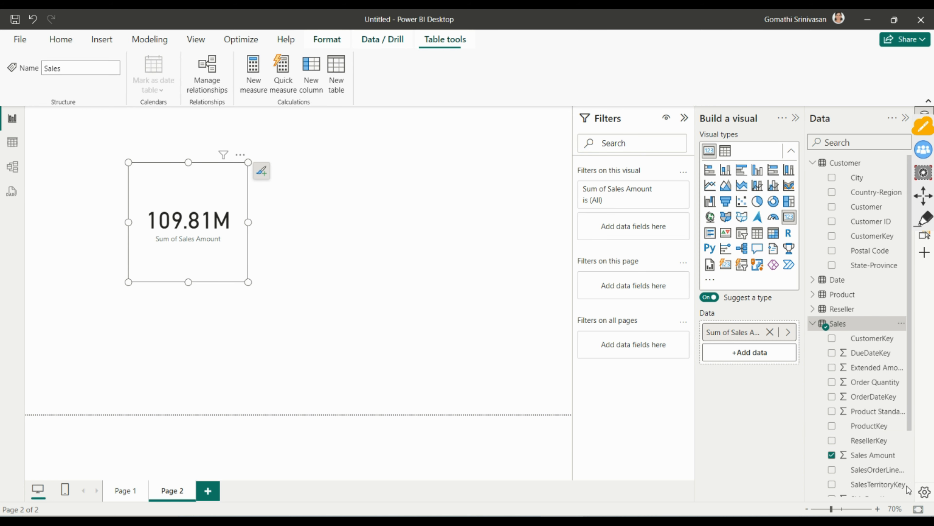
left_click(12, 142)
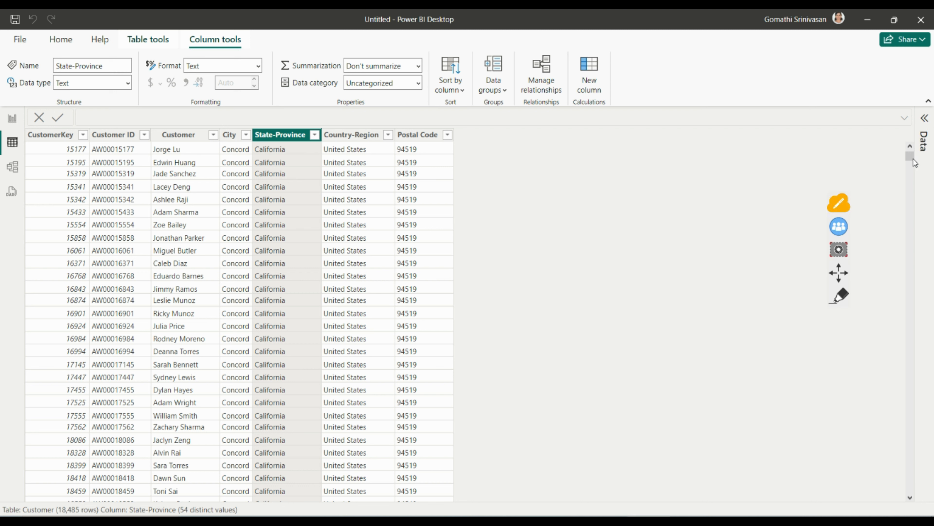
left_click(928, 119)
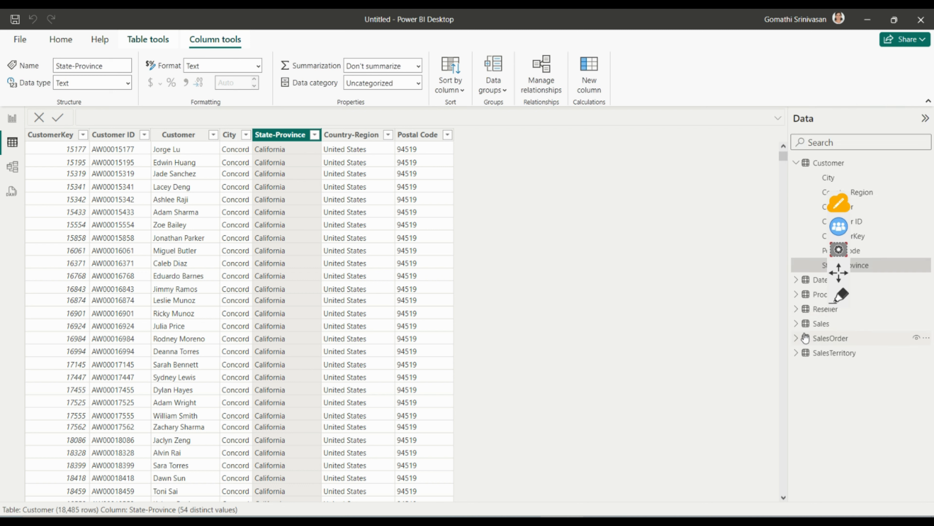
left_click(816, 326)
left_click(816, 325)
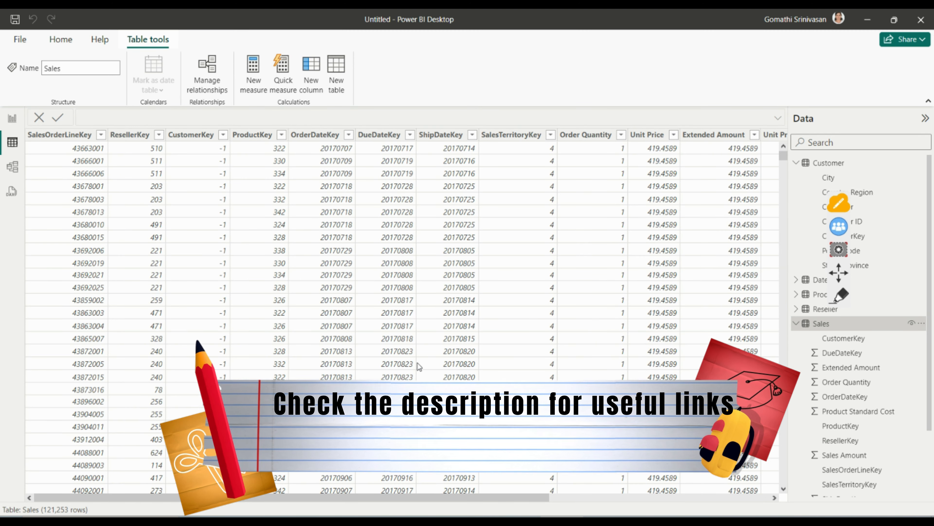
left_click_drag(301, 500, 565, 497)
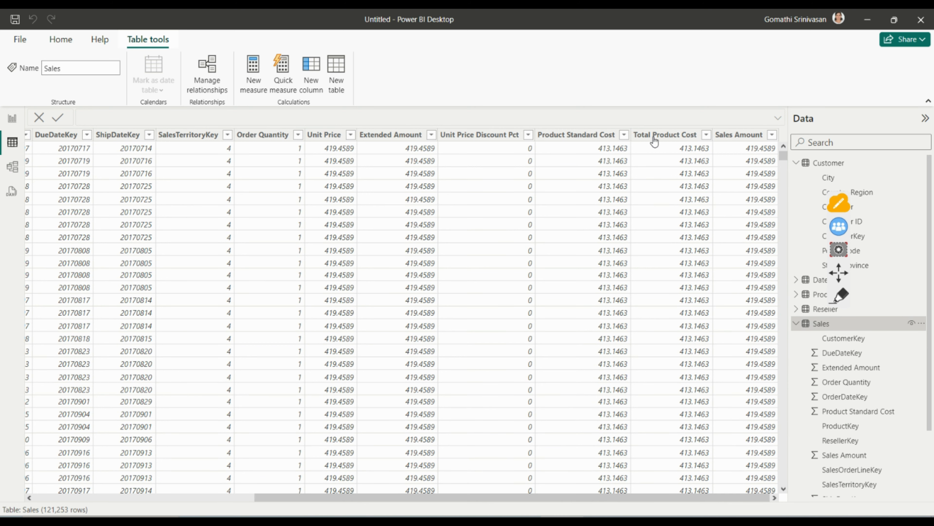
Mark the Sales Amount column heading in ink, erase the mark and leave the annotation mode
left_click(839, 295)
mouse_move(767, 109)
left_mouse_down()
mouse_move(747, 127)
mouse_move(733, 471)
mouse_move(787, 92)
mouse_move(774, 94)
left_mouse_up()
left_click(834, 389)
left_click(810, 407)
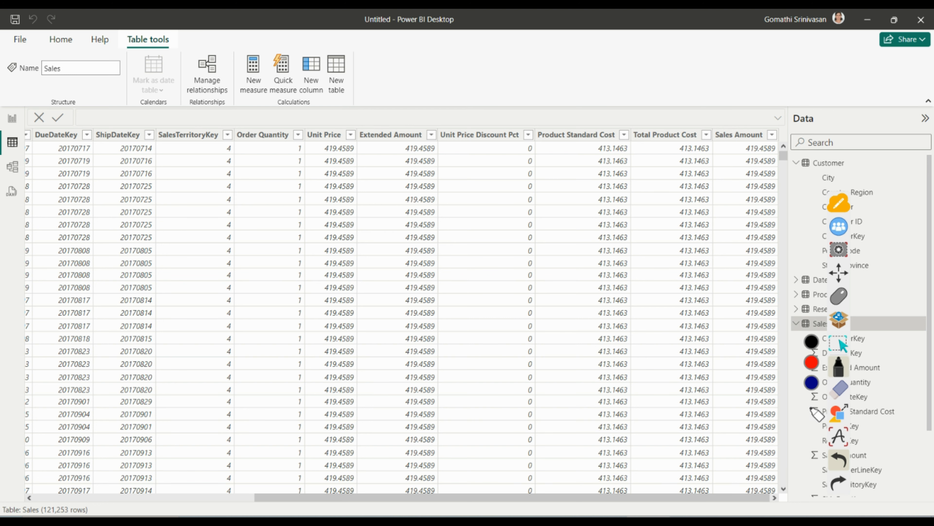
left_click(835, 295)
Return to the report view and review the aggregation options available for Sales Amount in the card
left_click(12, 119)
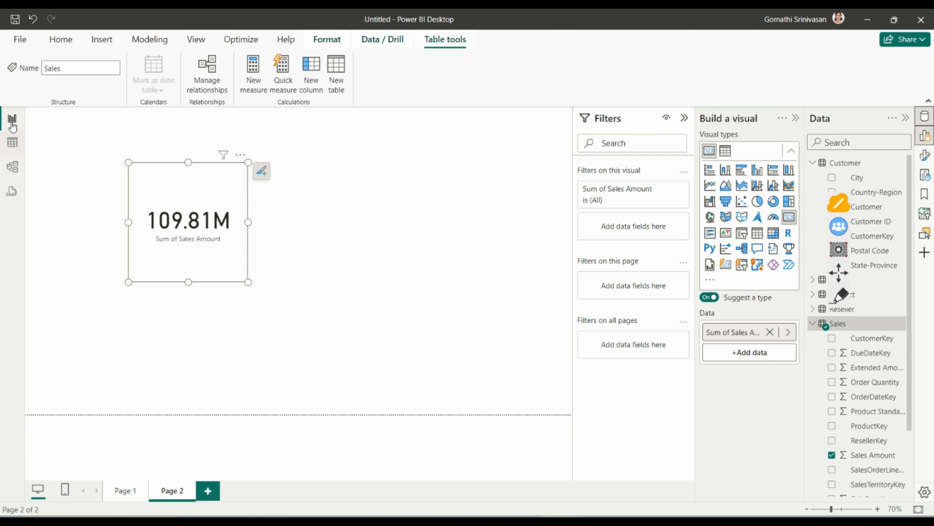
left_click(227, 211)
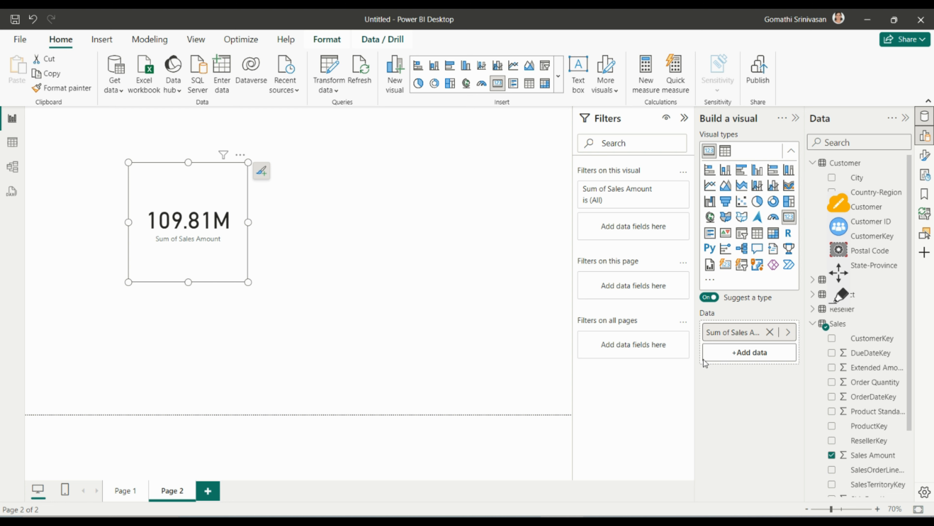
left_click(787, 332)
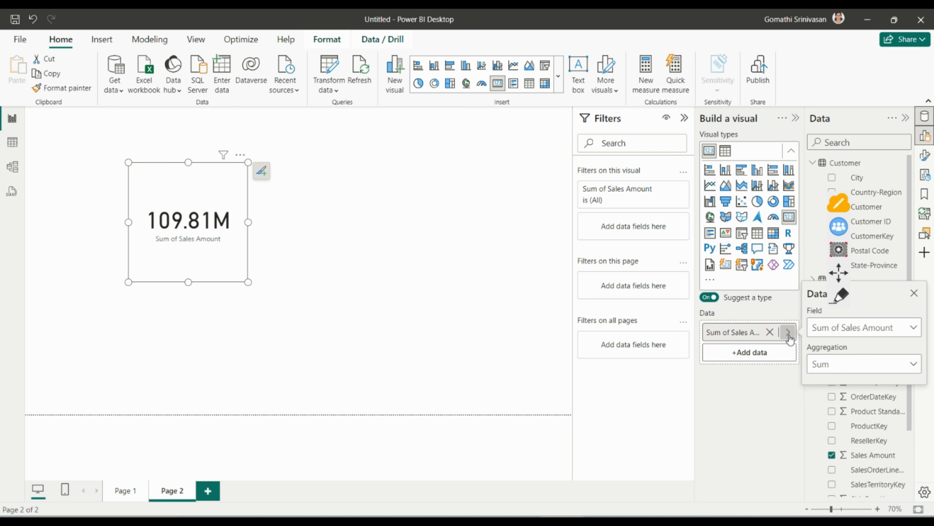
left_click(836, 366)
left_click_drag(833, 278, 424, 276)
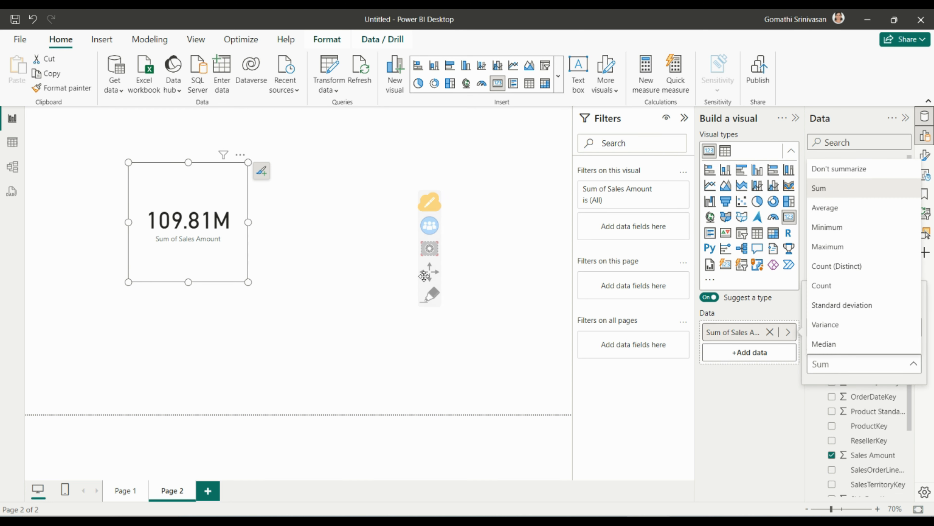
left_click(767, 438)
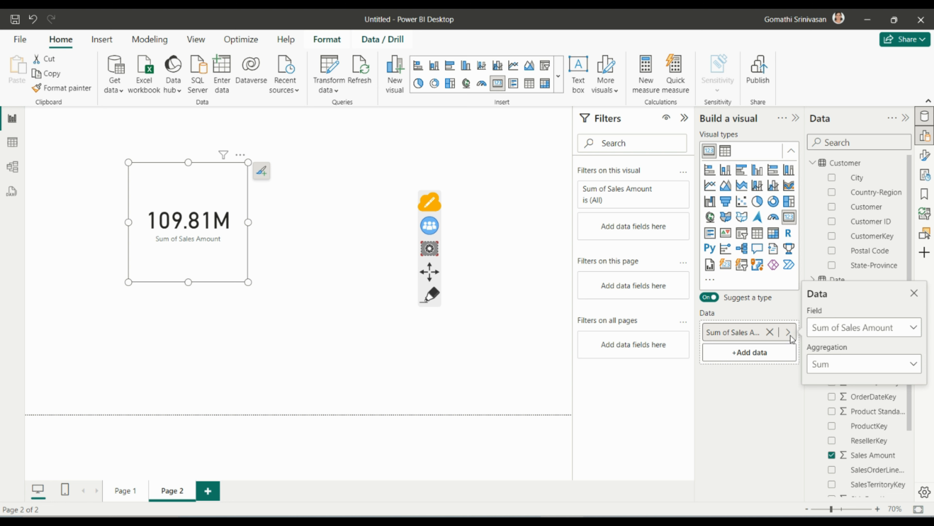
left_click(841, 364)
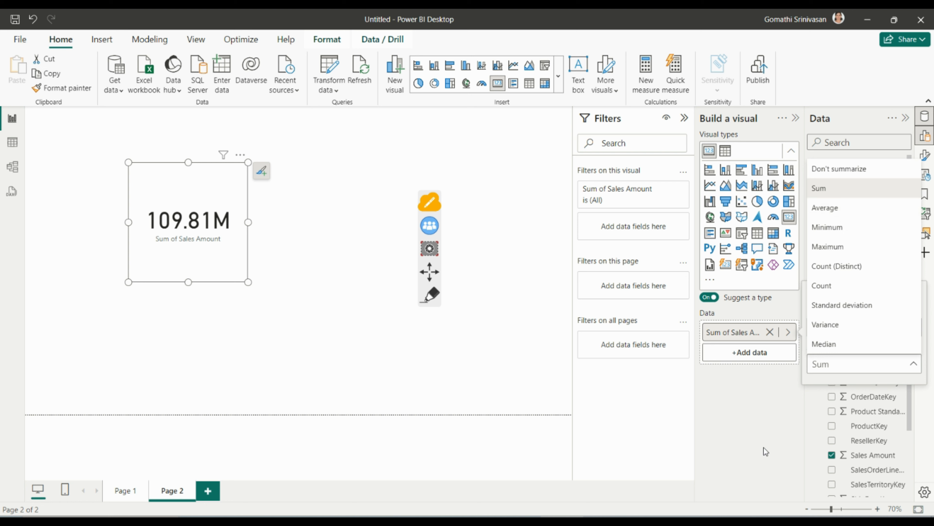
left_click(748, 445)
left_click(173, 161)
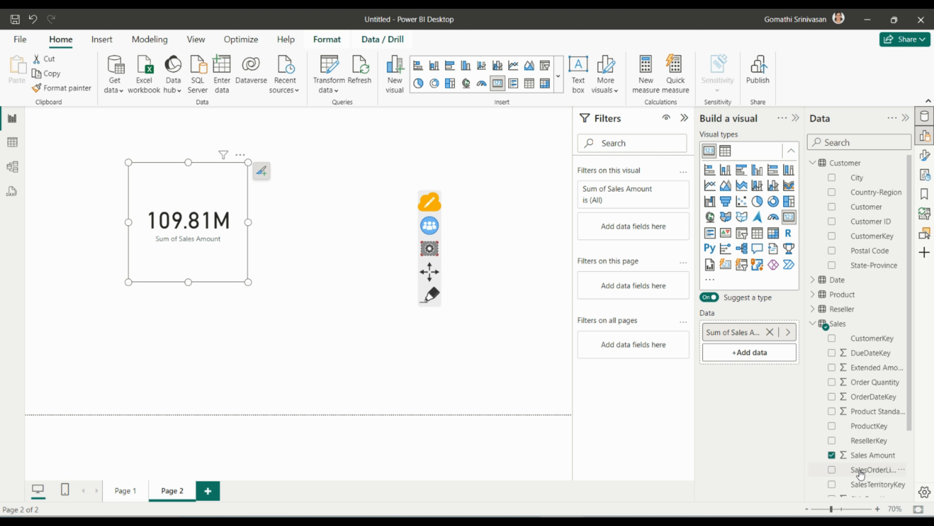
Examine the Sales table's OrderDateKey values in the table view and return to the report view
scroll(863, 472, "down", 3)
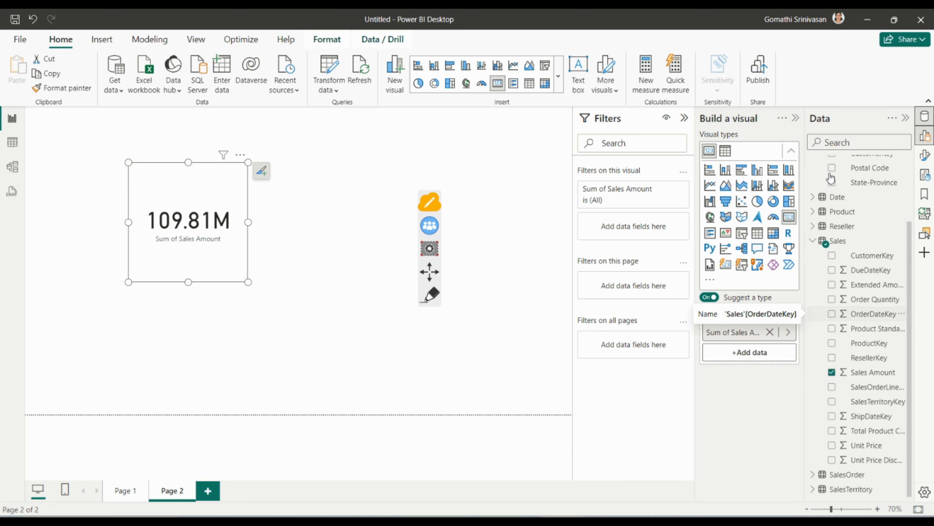
left_click(13, 143)
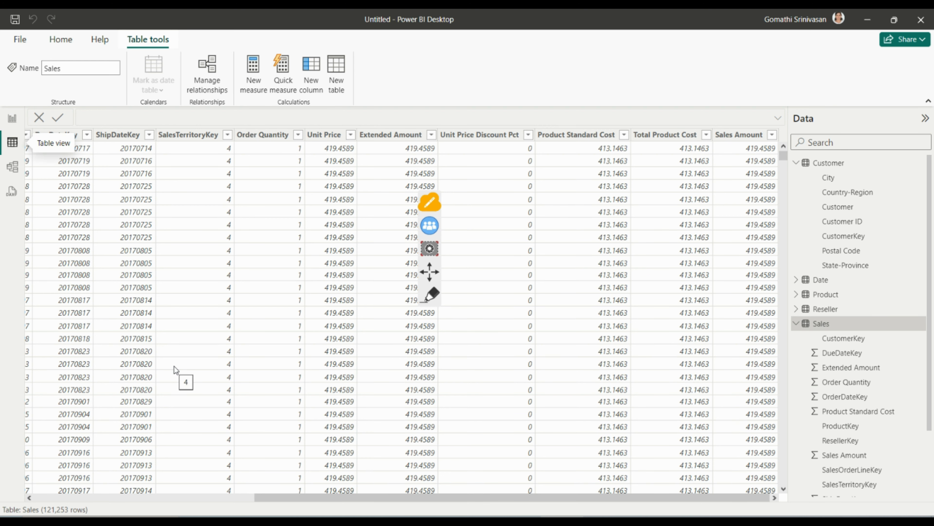
left_click_drag(370, 498, 123, 514)
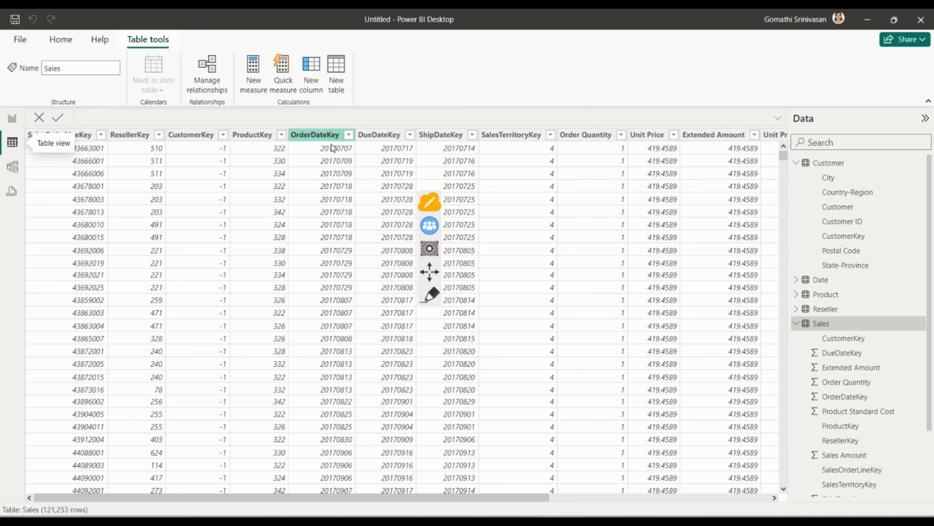
scroll(313, 379, "down", 20)
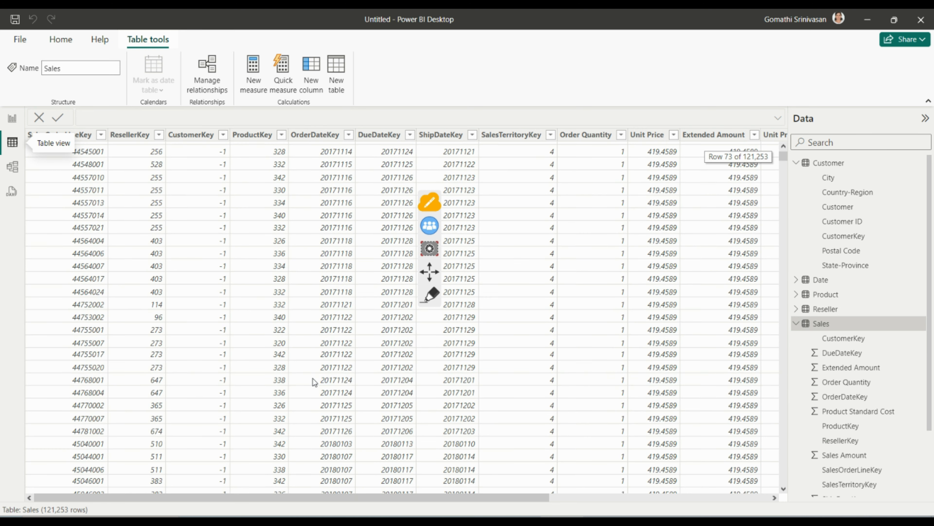
scroll(312, 379, "down", 15)
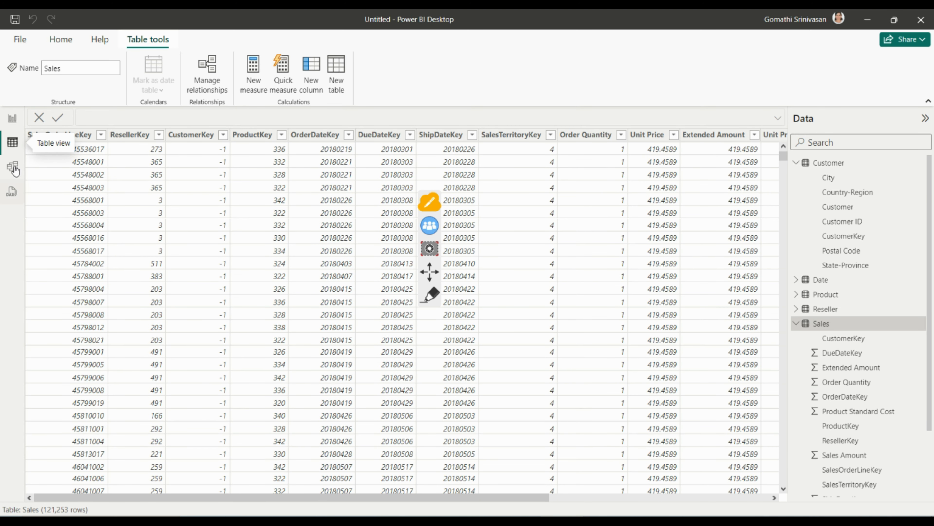
left_click(13, 118)
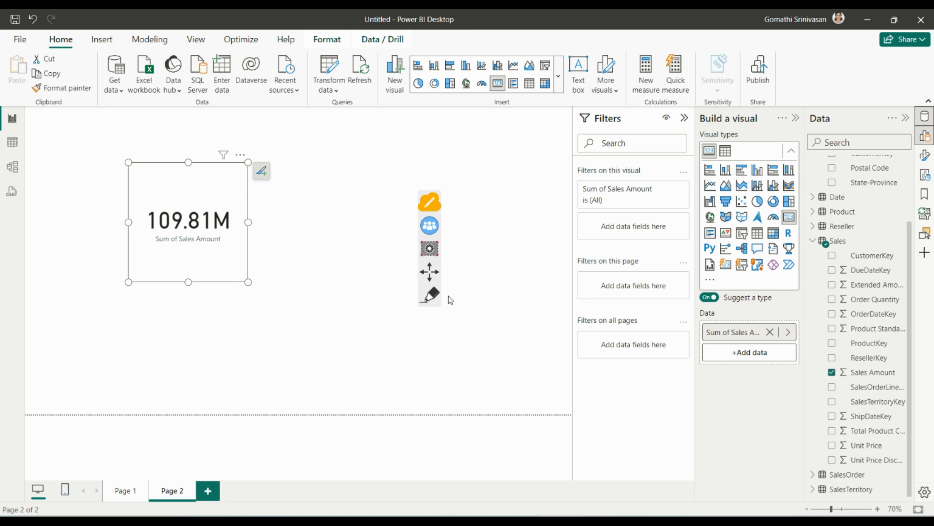
Circle the Quick measure command in ink with an arrow and notes beside it, and clear all ink annotations
left_click(431, 300)
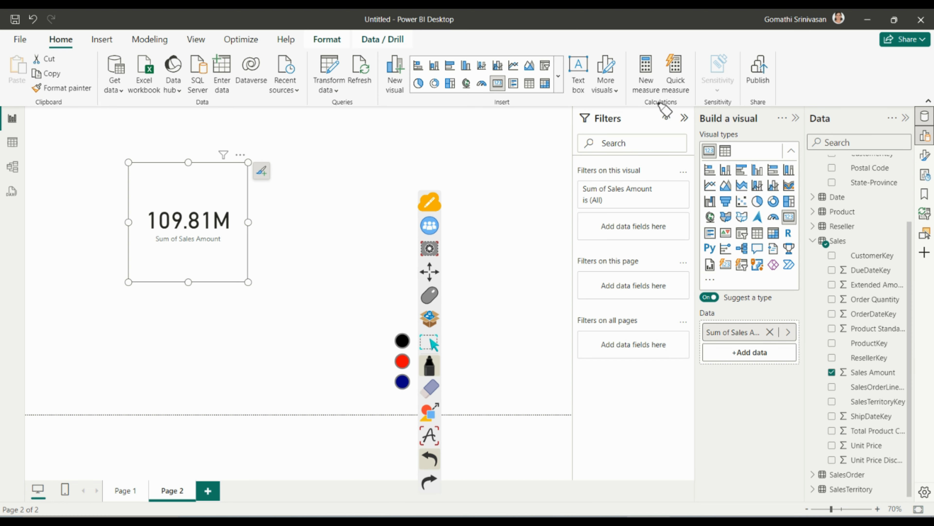
mouse_move(697, 40)
left_mouse_down()
mouse_move(628, 62)
mouse_move(658, 119)
mouse_move(708, 33)
mouse_move(679, 22)
left_mouse_up()
left_click_drag(633, 94, 573, 208)
left_click_drag(581, 127, 641, 137)
mouse_move(686, 109)
left_mouse_down()
mouse_move(736, 254)
mouse_move(685, 102)
mouse_move(703, 126)
left_mouse_up()
left_click(429, 388)
left_click(402, 405)
Move the annotation toolbar off the report canvas and open the Quick measure pane
left_click_drag(430, 277, 916, 357)
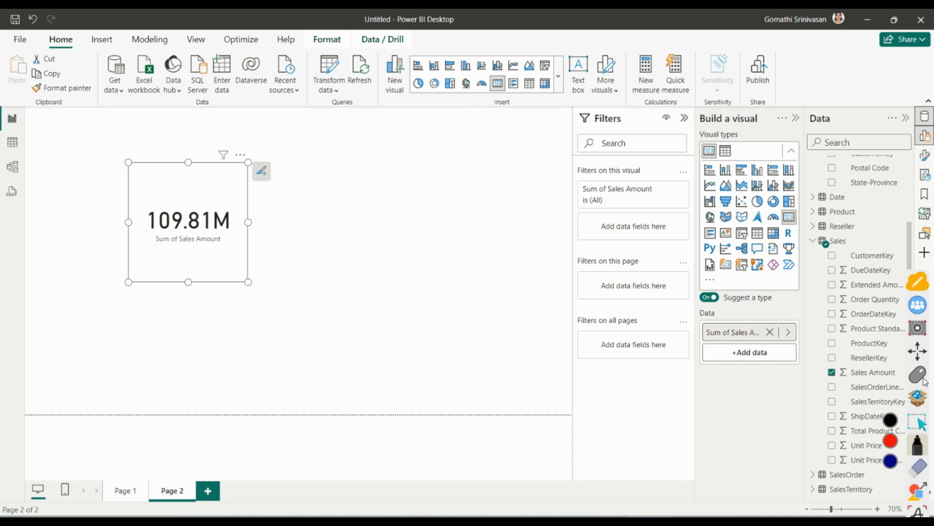
left_click(925, 387)
left_click(679, 70)
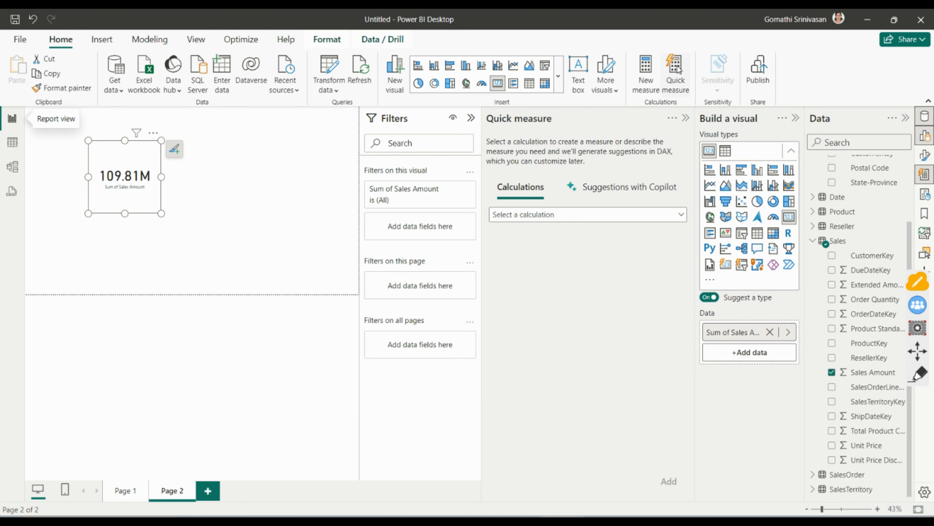
Circle the "Suggestions with Copilot" and "Calculations" headings of the Quick measure pane in black ink
left_click(918, 374)
mouse_move(642, 180)
left_mouse_down()
mouse_move(574, 196)
mouse_move(643, 155)
left_mouse_up()
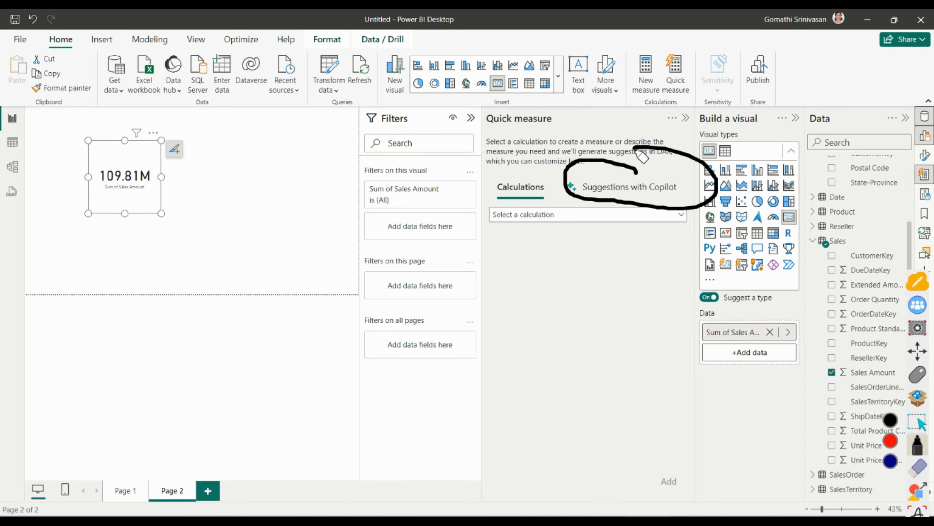
left_click_drag(534, 169, 491, 164)
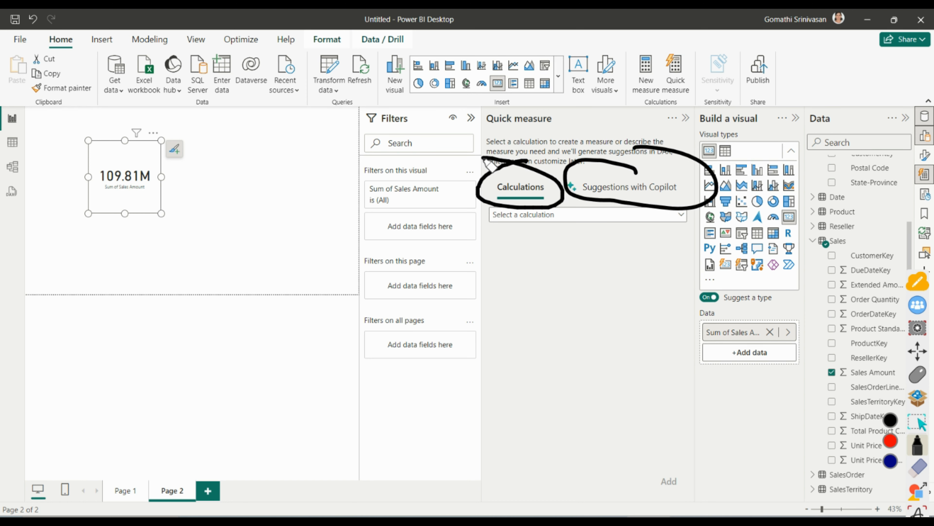
Clear all ink annotations from the Quick measure pane and leave drawing mode
left_click(918, 467)
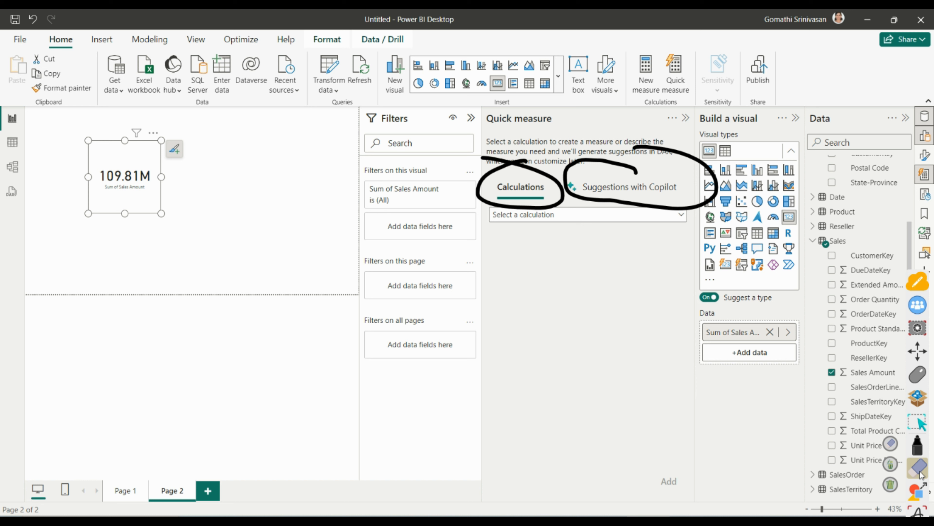
left_click(891, 484)
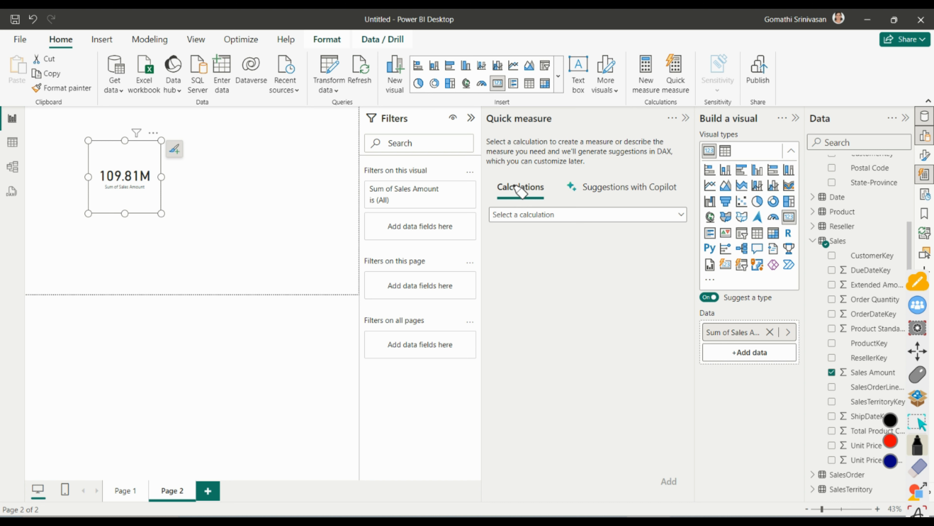
left_click(917, 379)
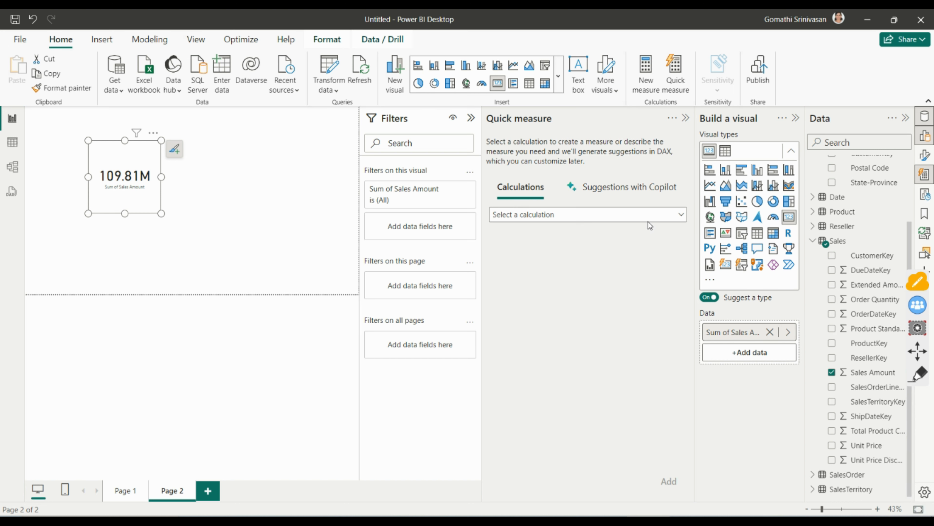
Browse the available quick measure calculations and choose Running total from the Totals group
left_click(647, 217)
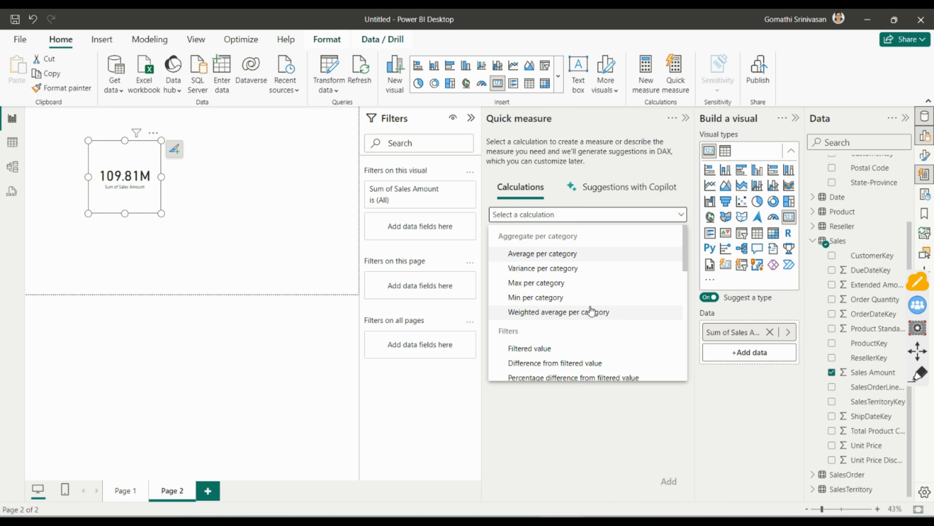
scroll(569, 267, "down", 3)
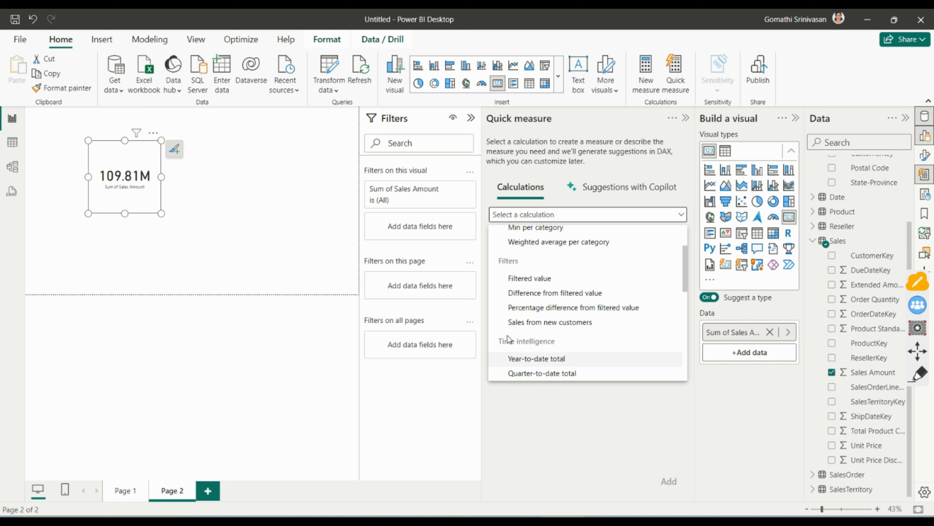
scroll(588, 308, "down", 2)
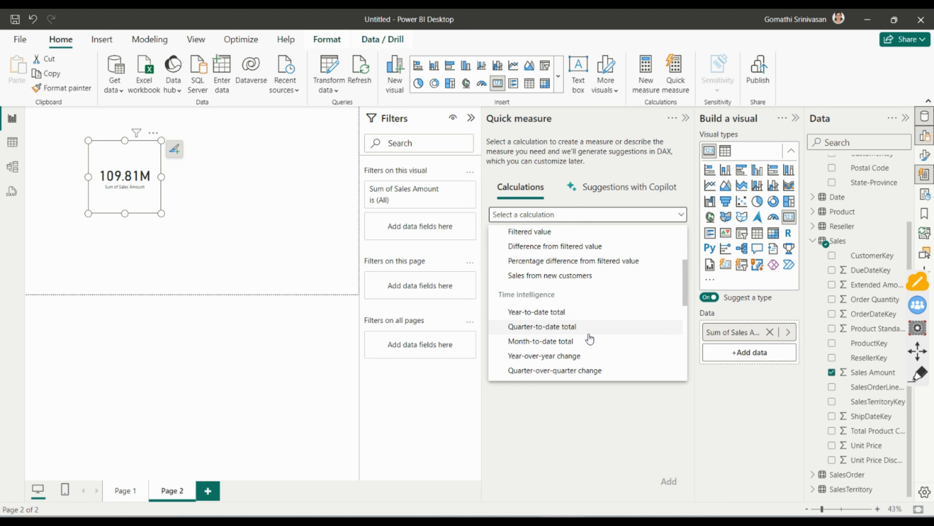
scroll(490, 326, "down", 6)
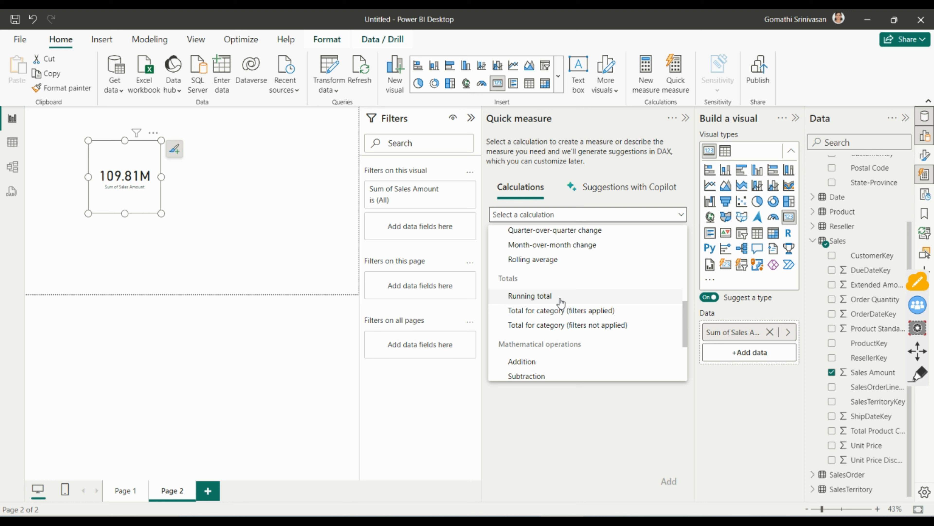
scroll(561, 302, "down", 5)
scroll(560, 302, "up", 4)
left_click(515, 299)
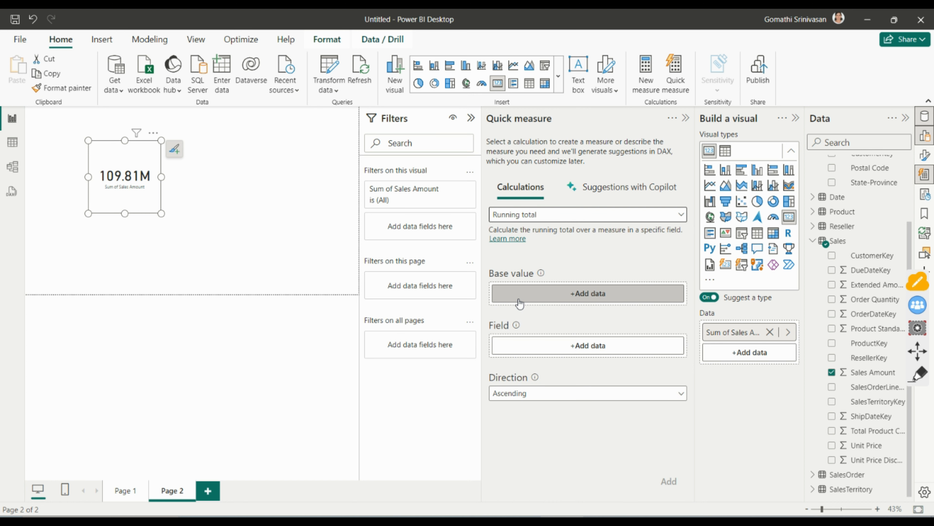
Set Sales Amount from the Sales table as the base value of the running total
left_click(519, 299)
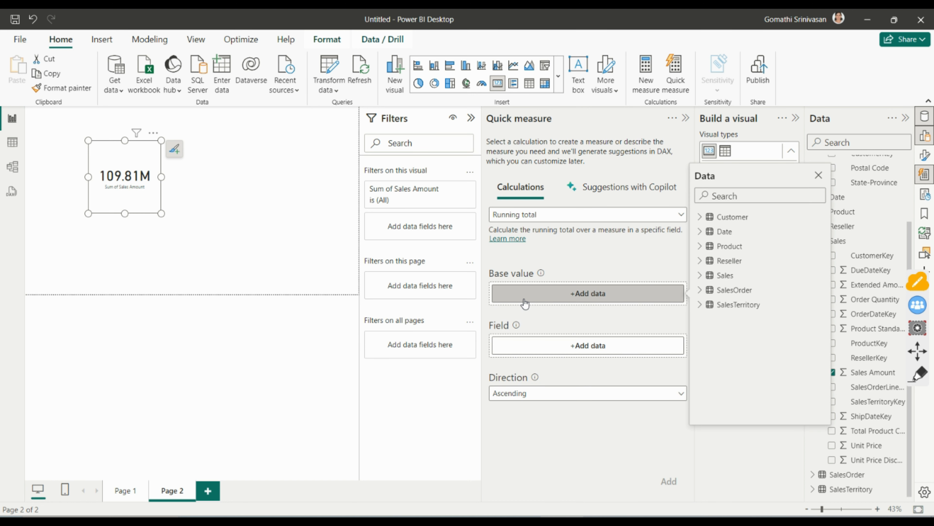
left_click(707, 280)
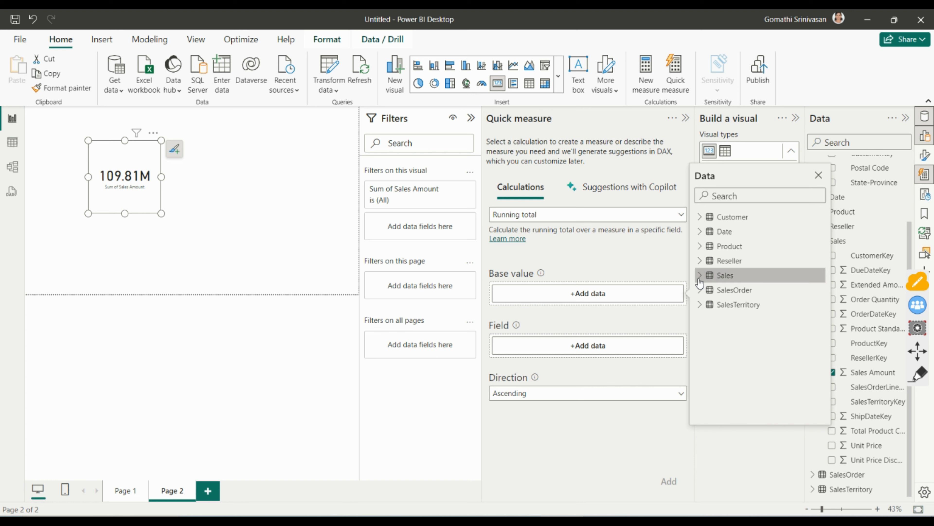
left_click(700, 276)
scroll(750, 353, "down", 2)
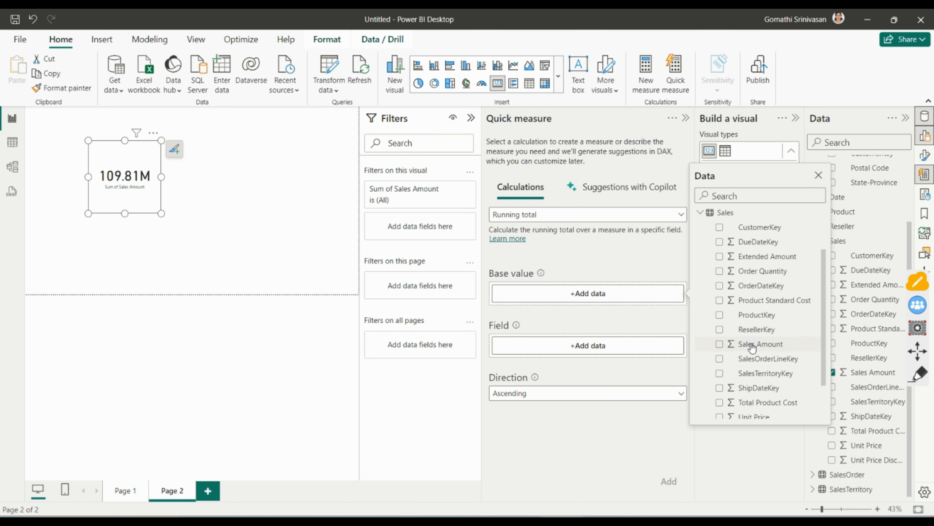
left_click(720, 344)
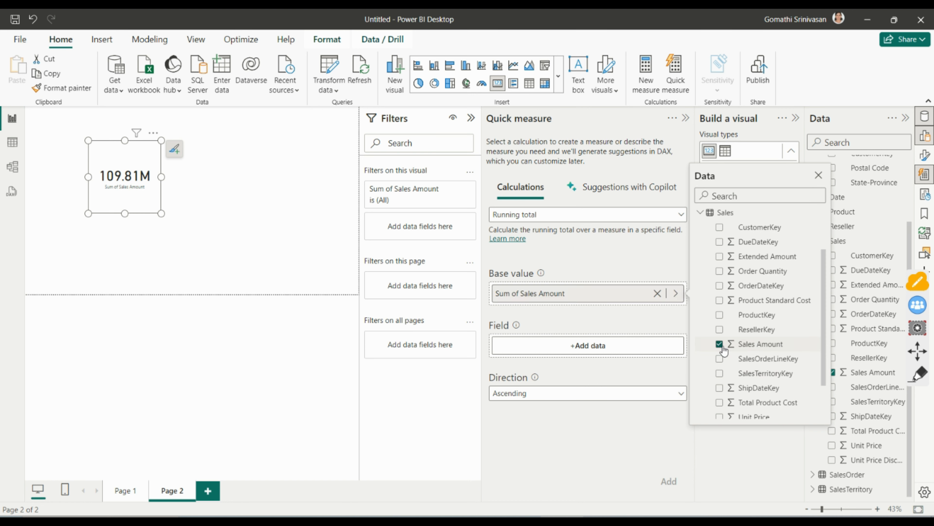
left_click(649, 266)
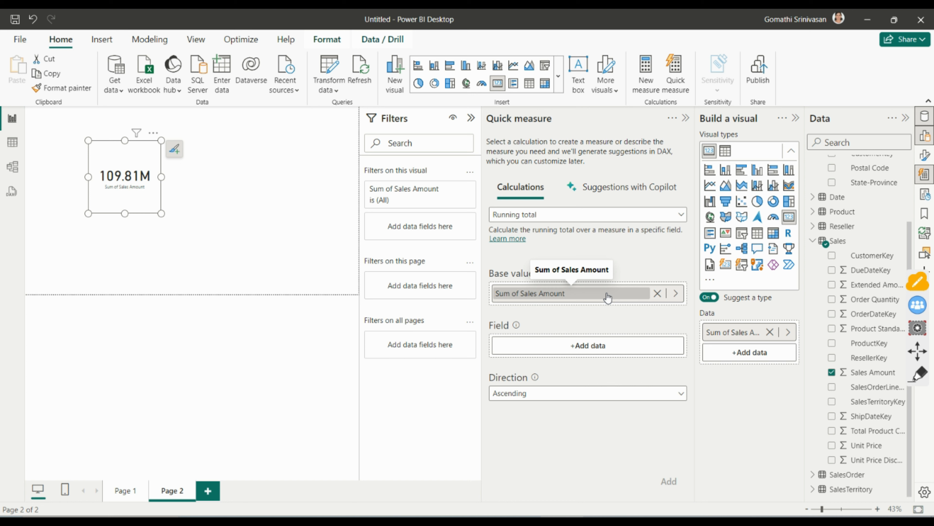
Switch the quick measure to Suggestions with Copilot and enter the description "Total sales in Canada during"
left_click(608, 187)
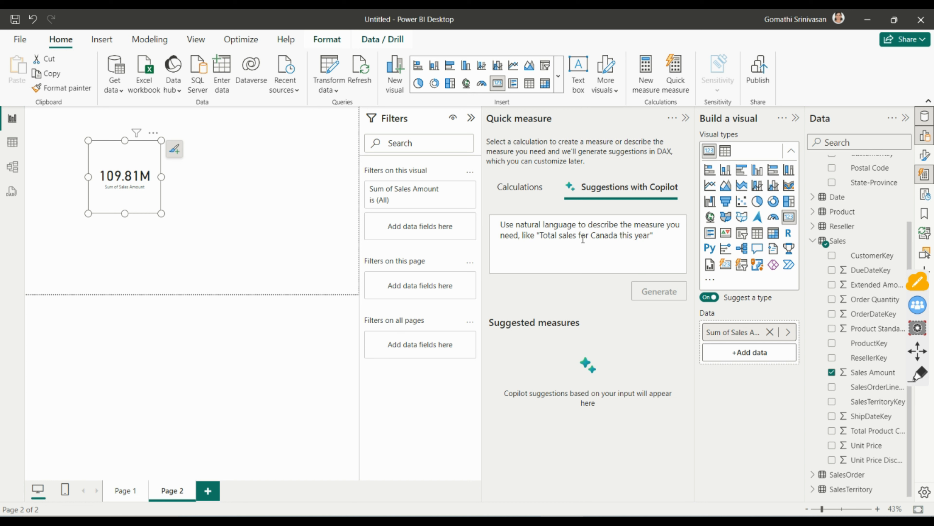
type("Total sales in Canada ")
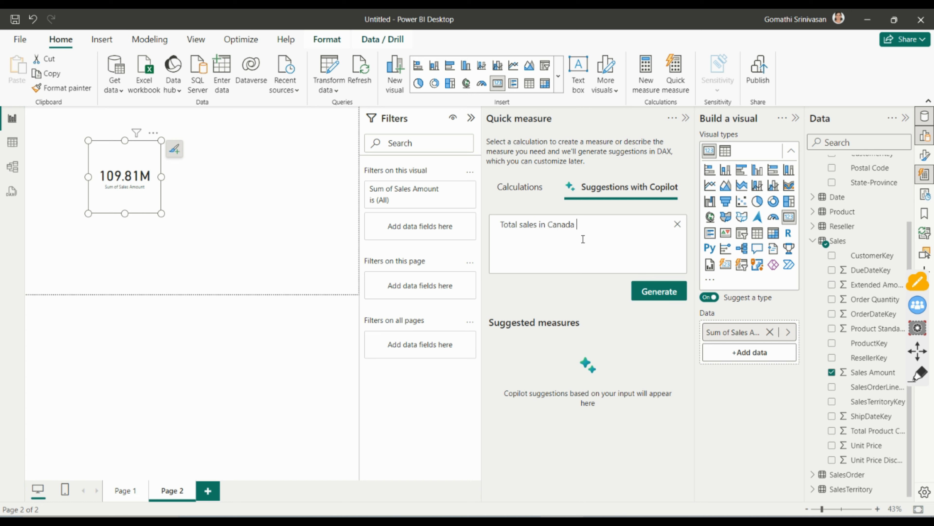
type("durn")
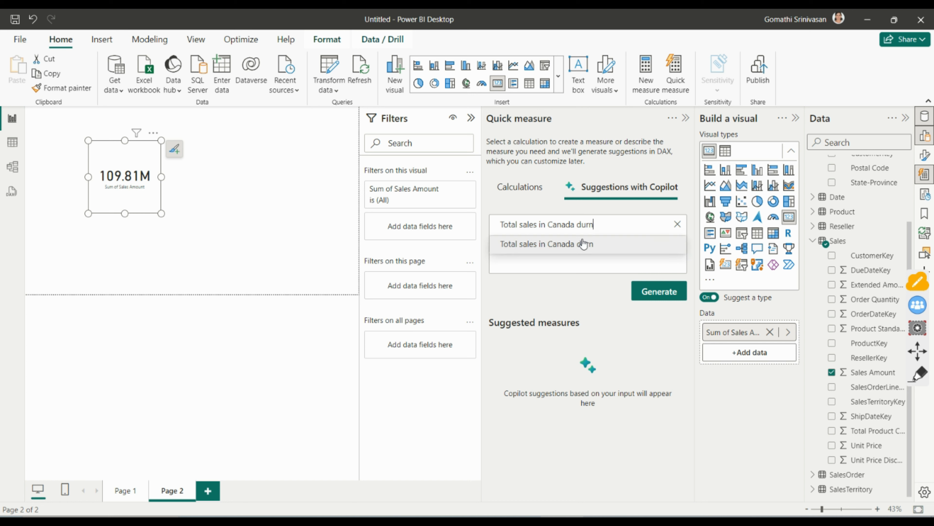
key("BackSpace")
type("ing")
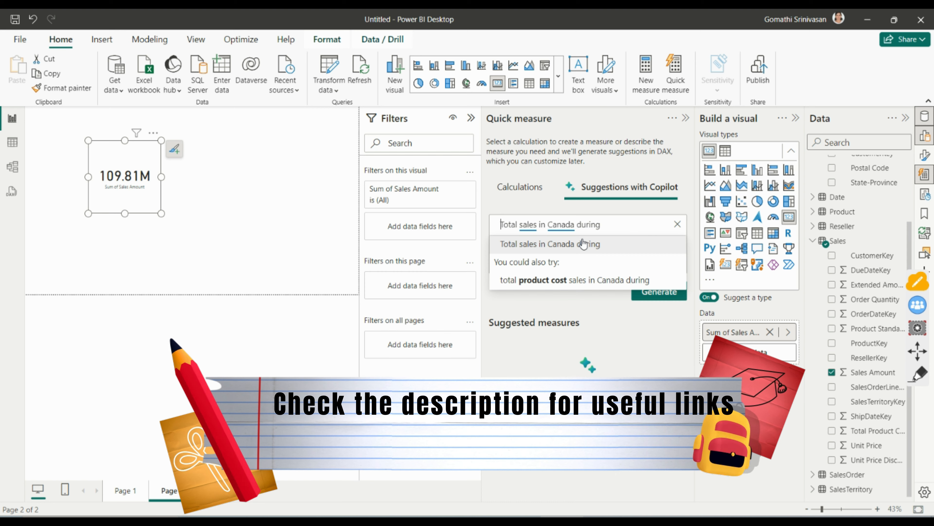
Change the measure description to "total product cost sales in Canada (region)" using the suggested phrasings
left_click(575, 281)
key("BackSpace")
key("BackSpace")
key("BackSpace")
key("BackSpace")
key("BackSpace")
key("BackSpace")
key("BackSpace")
key("BackSpace")
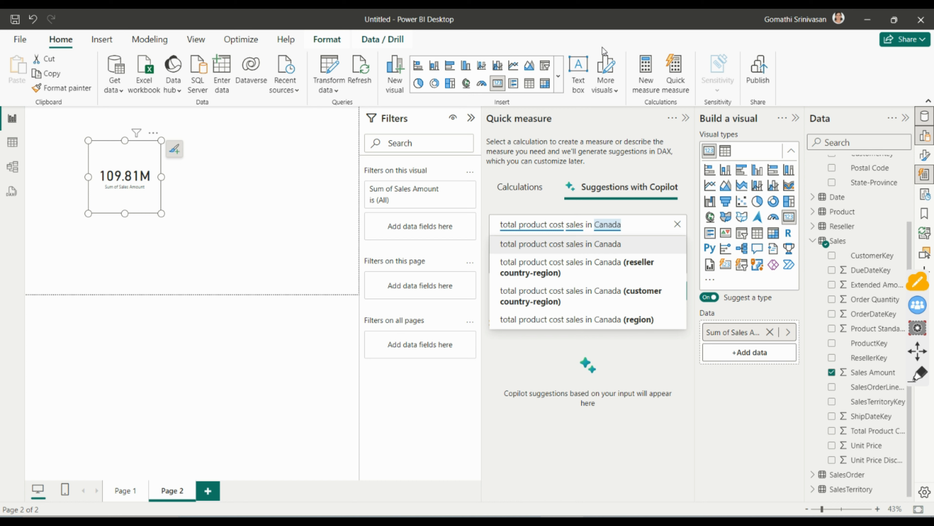
left_click(602, 319)
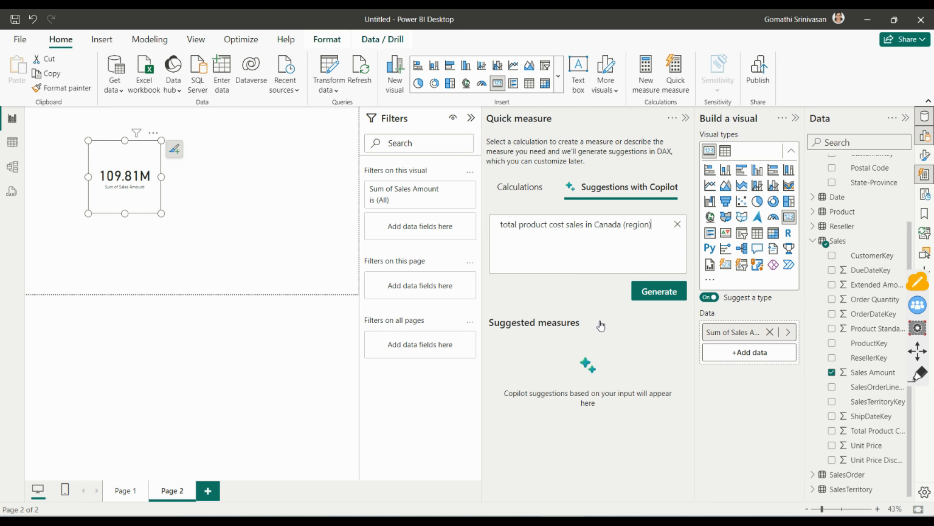
Generate suggested measures from the description and expand the full DAX formula of the first suggestion
left_click(656, 301)
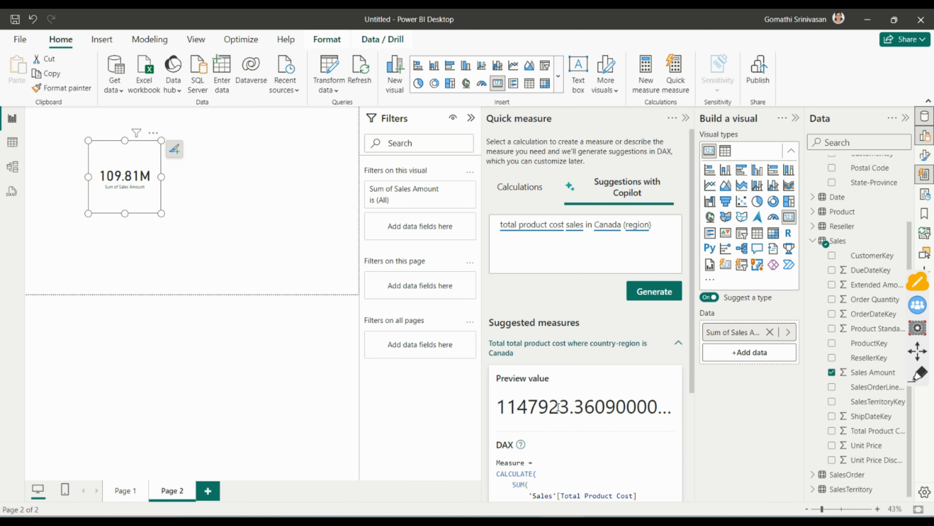
scroll(661, 395, "down", 3)
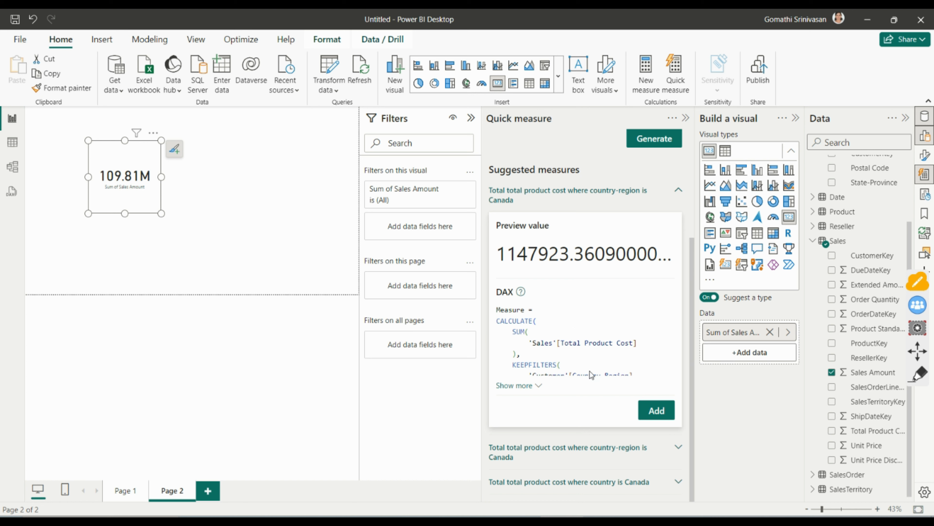
left_click(532, 388)
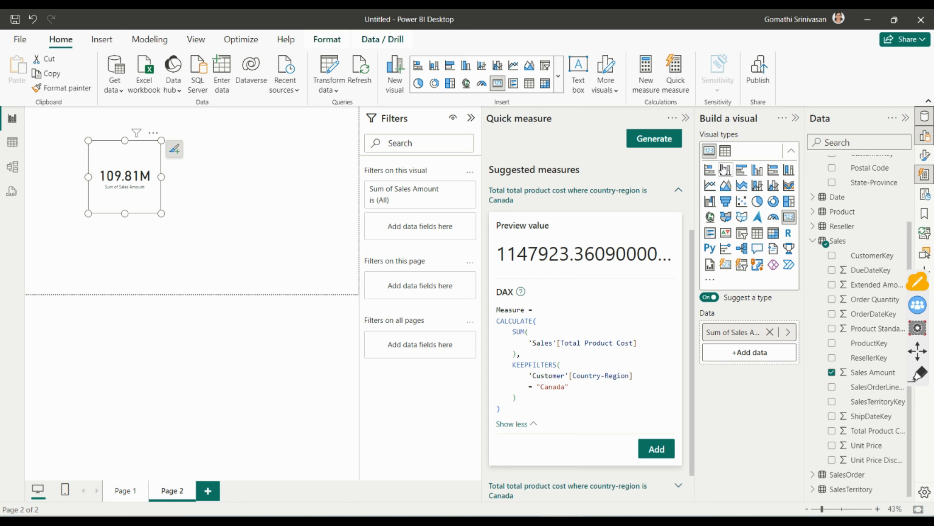
Append "in percentage" to the measure description, regenerate the suggestions and review the first suggested measure
scroll(599, 387, "up", 4)
left_click(665, 228)
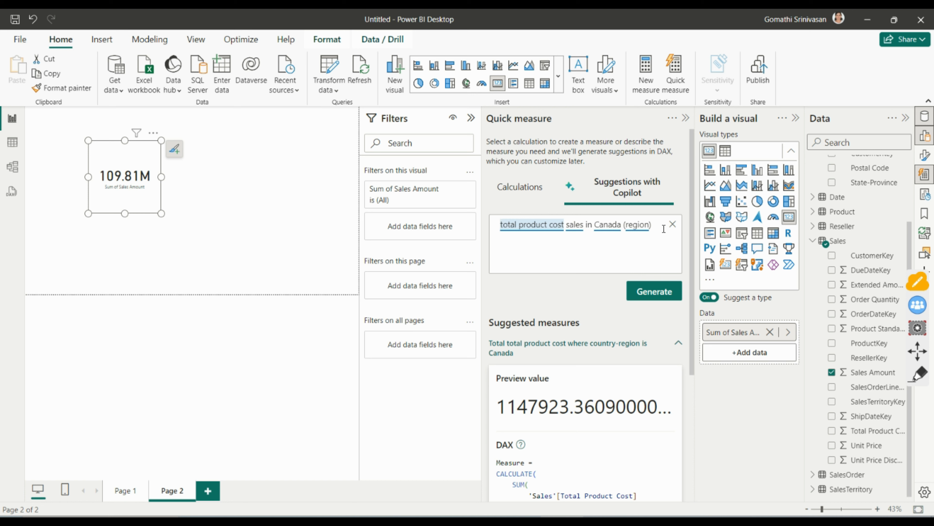
left_click(664, 228)
left_click(660, 226)
type("in percentage")
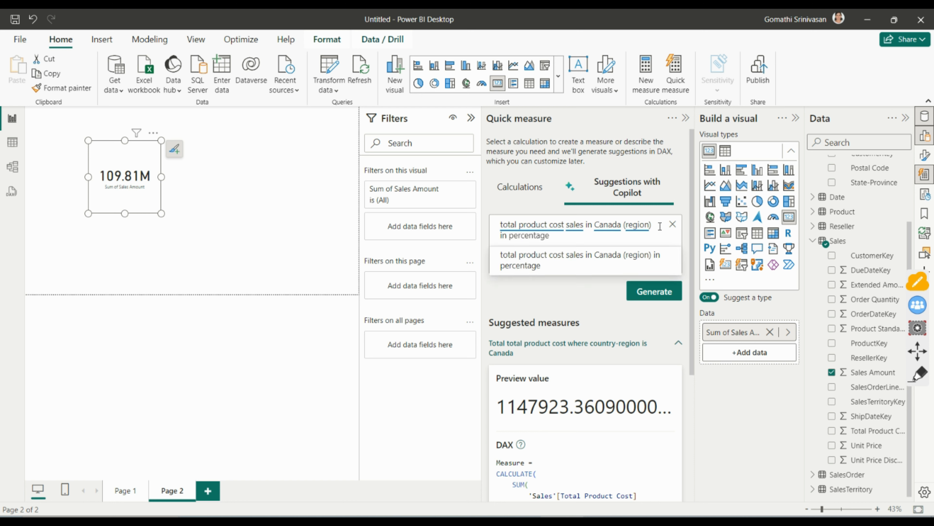
left_click(666, 293)
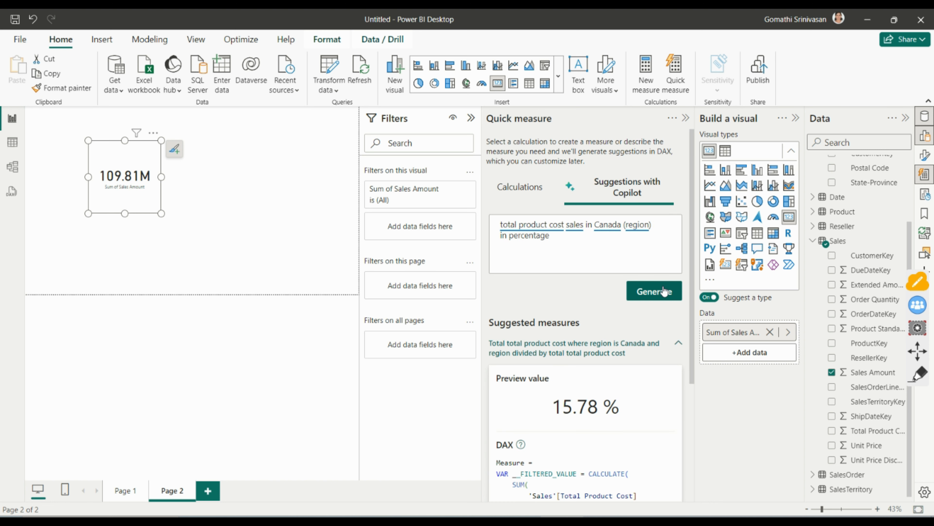
scroll(574, 294, "down", 3)
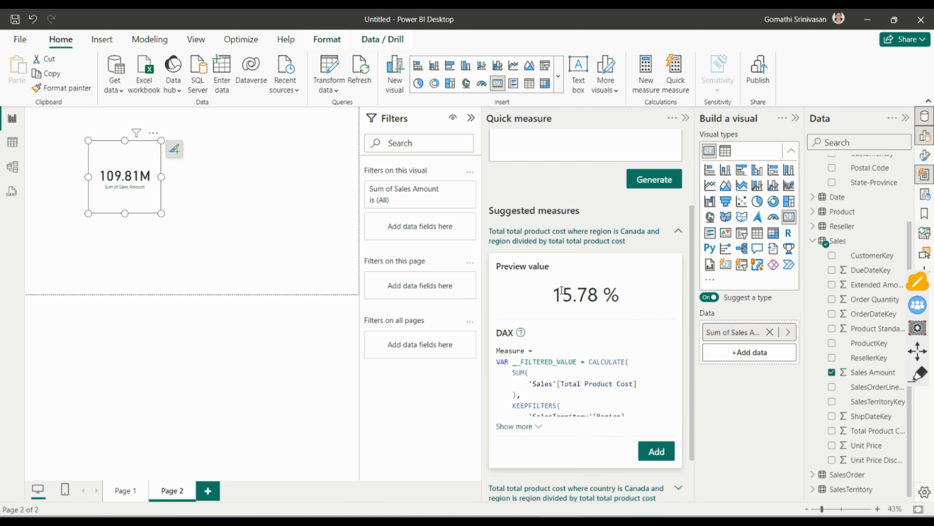
scroll(633, 294, "down", 2)
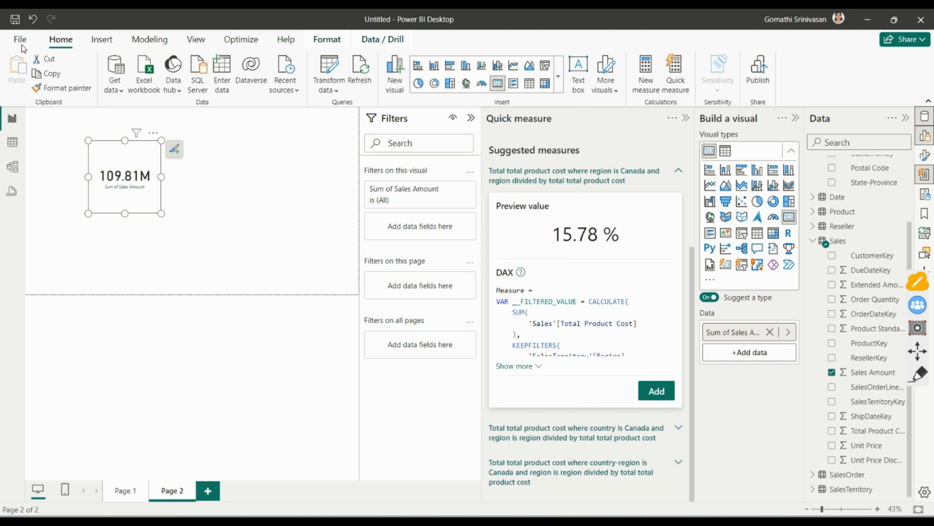
Open the Power BI Desktop options and display the full list of global preview features
left_click(590, 146)
left_click(20, 40)
left_click(47, 475)
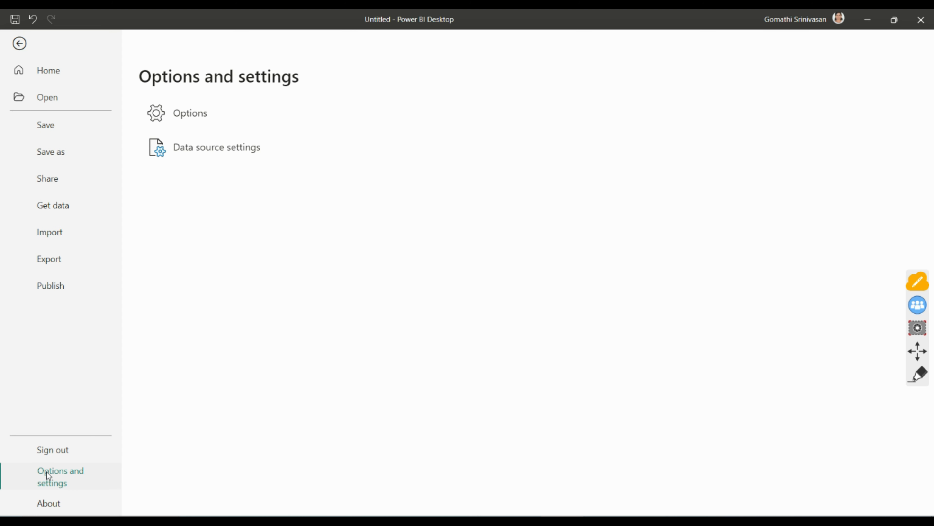
left_click(212, 118)
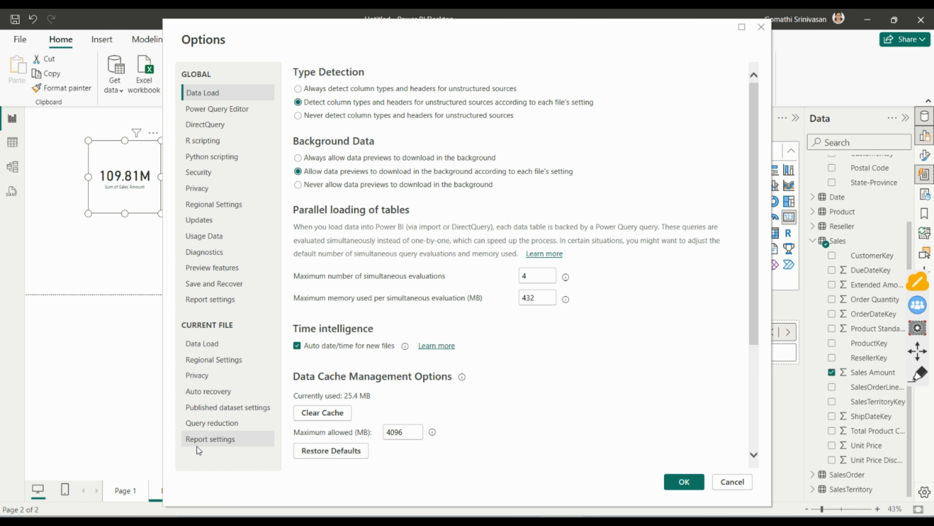
left_click(207, 275)
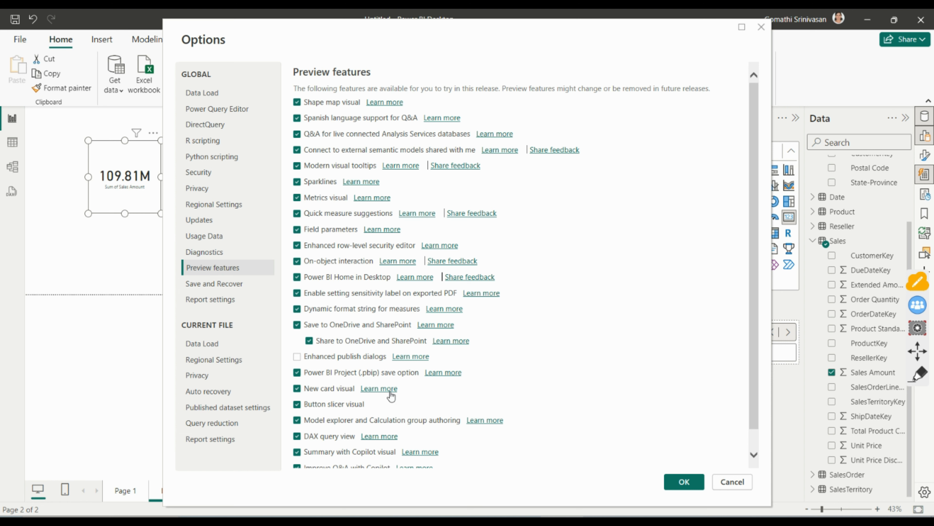
scroll(394, 388, "down", 1)
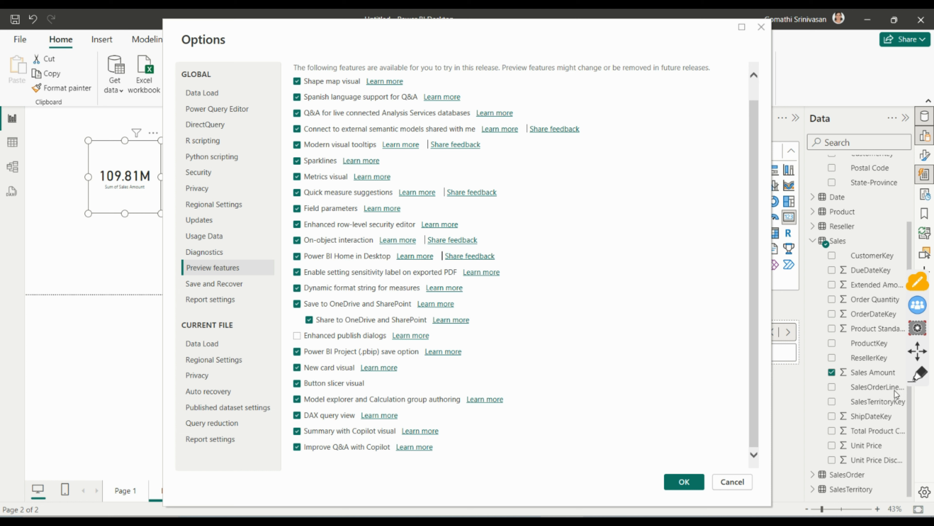
Mark the "Quick measure suggestions" and "DAX query view" preview features and the DAX query view icon in black ink
left_click(919, 376)
mouse_move(347, 181)
left_mouse_down()
mouse_move(294, 180)
mouse_move(283, 200)
mouse_move(401, 212)
mouse_move(533, 208)
mouse_move(346, 189)
left_mouse_up()
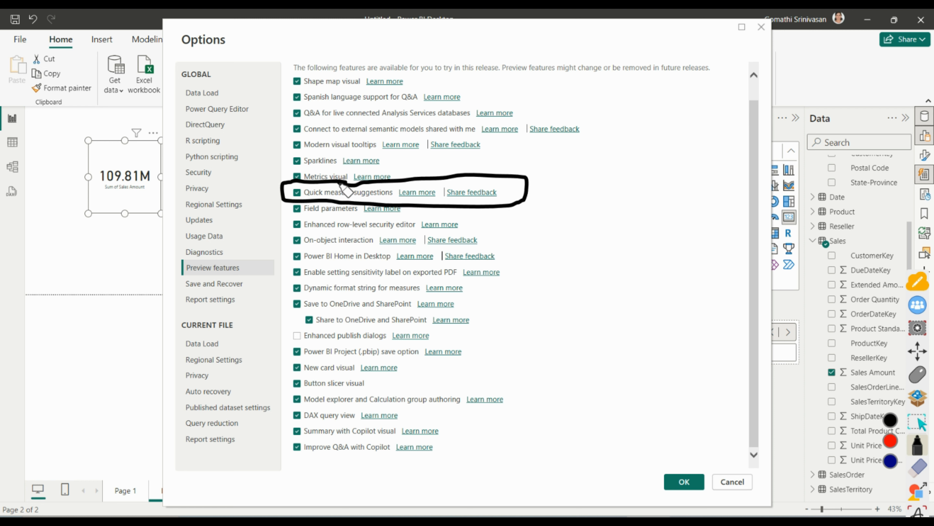
mouse_move(346, 405)
left_mouse_down()
mouse_move(305, 402)
mouse_move(287, 429)
mouse_move(425, 421)
mouse_move(368, 398)
left_mouse_up()
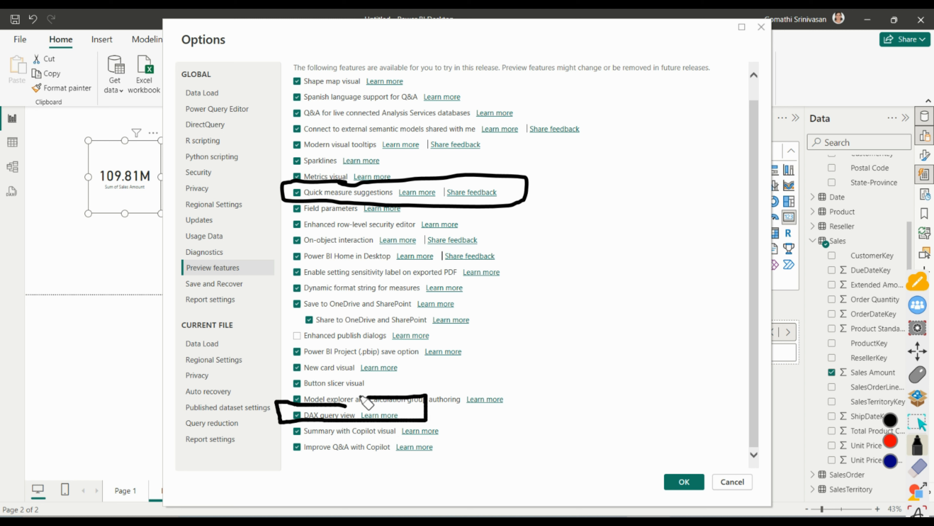
mouse_move(20, 178)
left_mouse_down()
mouse_move(39, 208)
mouse_move(6, 176)
left_mouse_up()
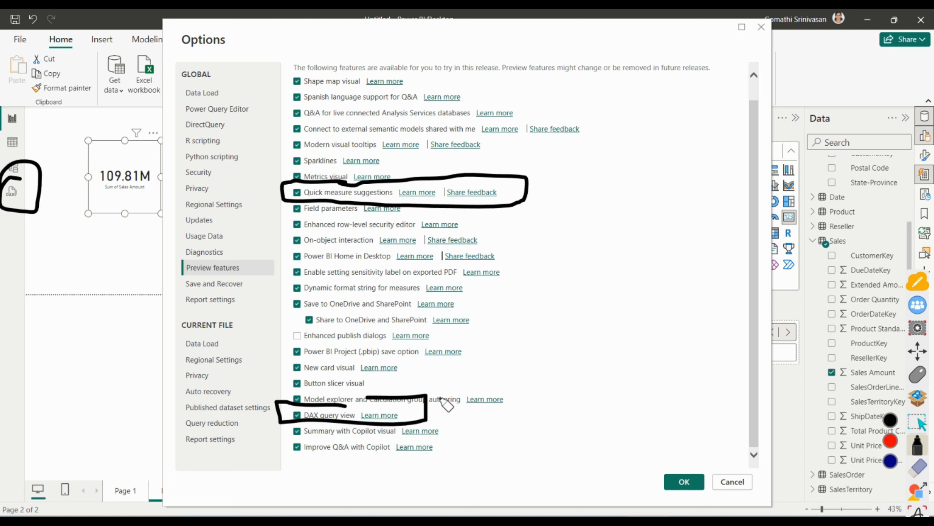
mouse_move(350, 424)
left_mouse_down()
mouse_move(301, 422)
mouse_move(282, 431)
mouse_move(457, 436)
mouse_move(381, 422)
left_mouse_up()
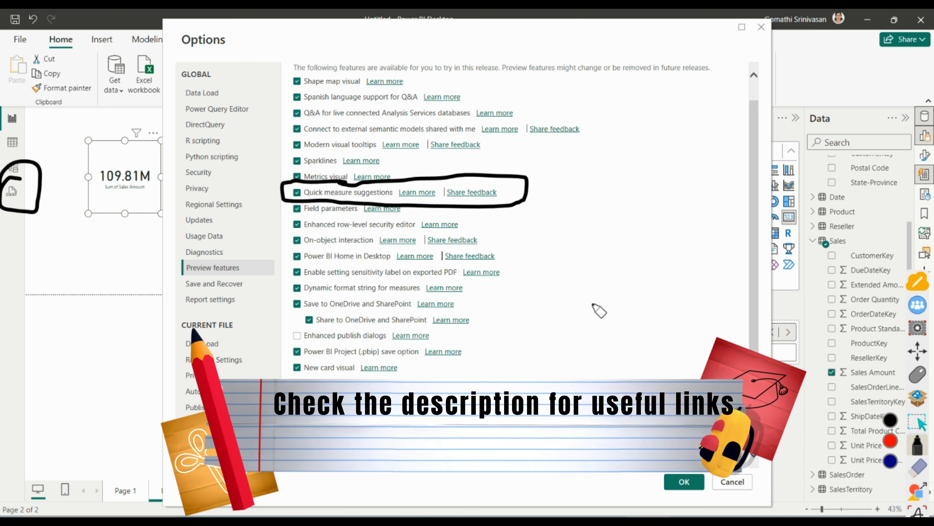
Erase all ink annotations from the screen, stop drawing and close the Options dialog without applying changes
left_click(919, 474)
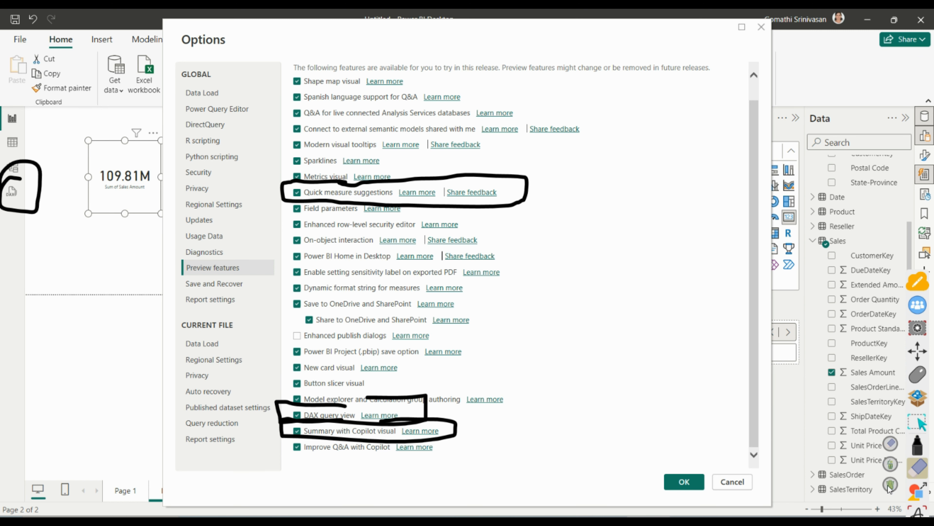
left_click(889, 486)
left_click(915, 385)
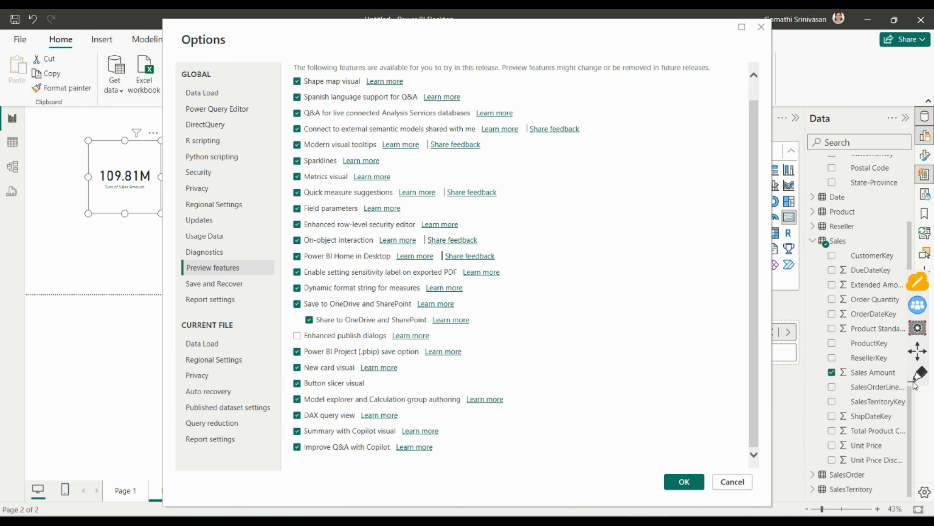
left_click(729, 482)
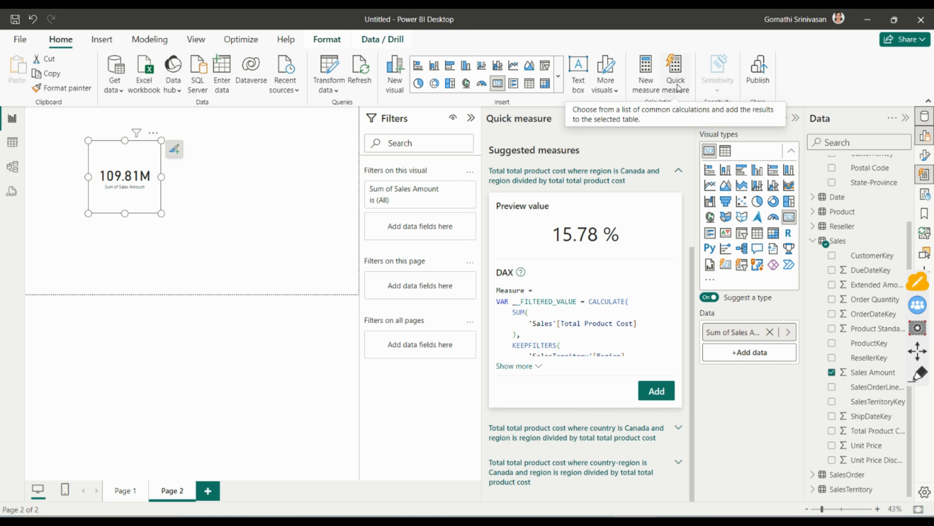
Create a new measure named YOY with the CALCULATE function, without arguments, as its formula
left_click(645, 84)
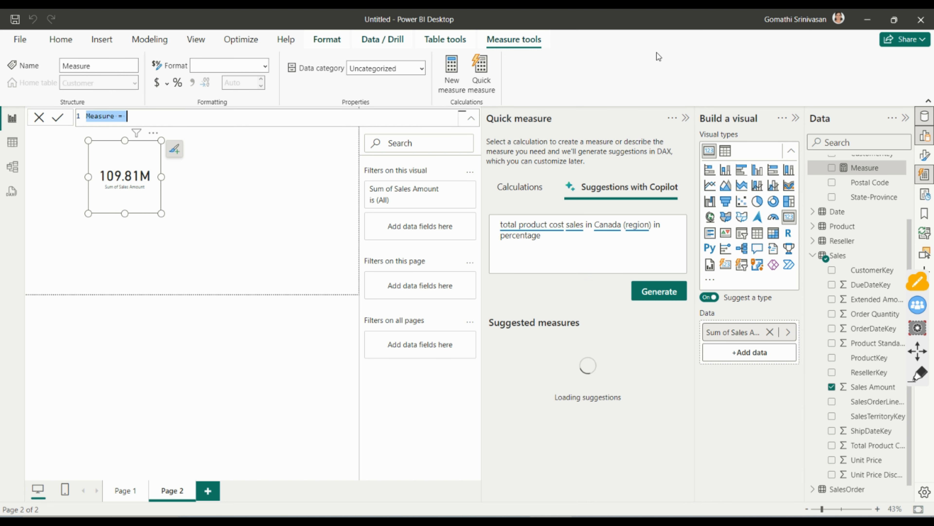
type("YOY")
type("=Cal")
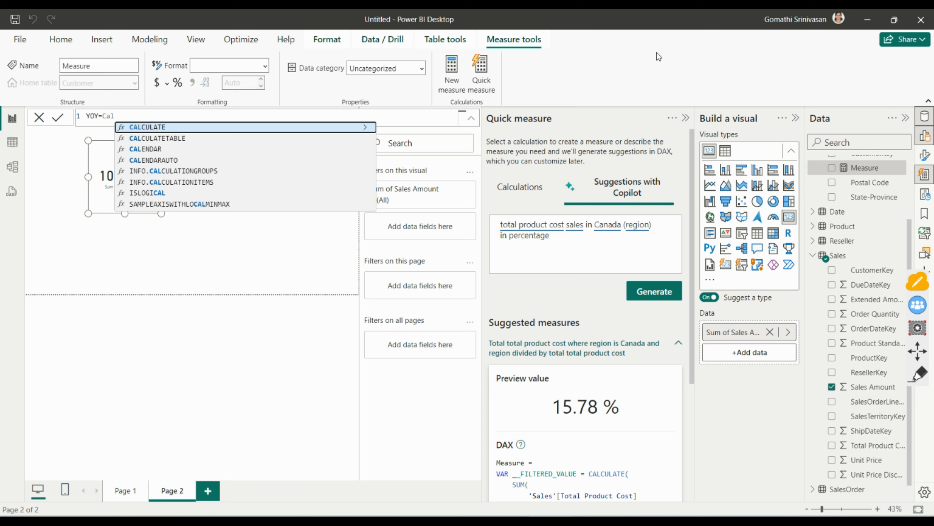
key("Tab")
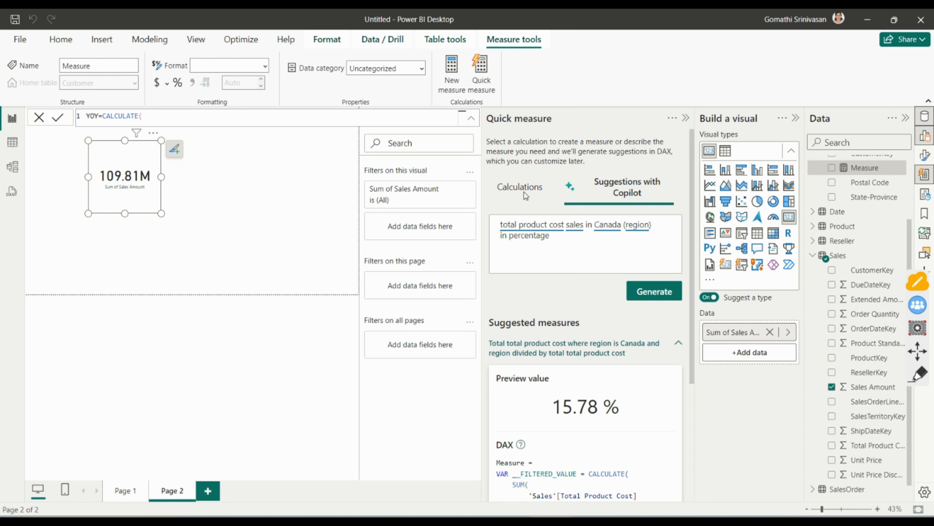
key("Return")
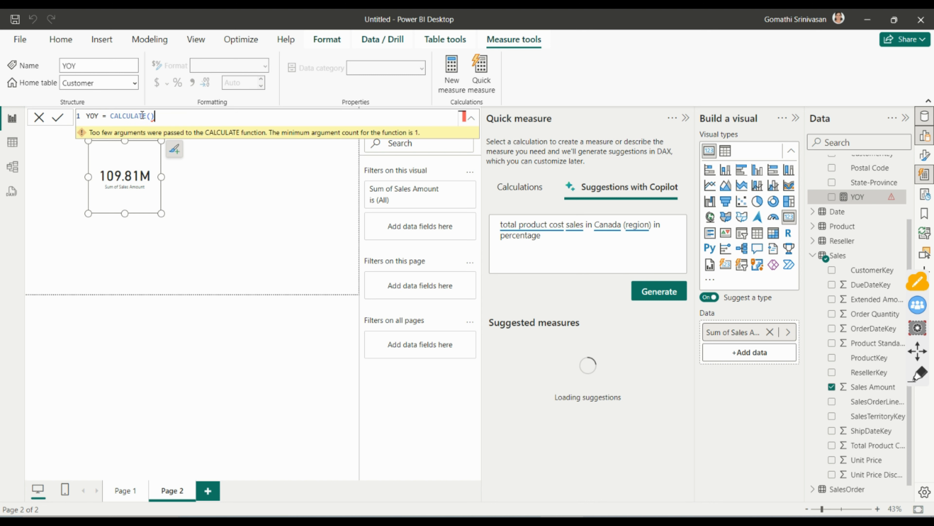
Remove the CALCULATE expression from the YOY measure, leaving its formula blank
left_click_drag(154, 118, 48, 118)
key("BackSpace")
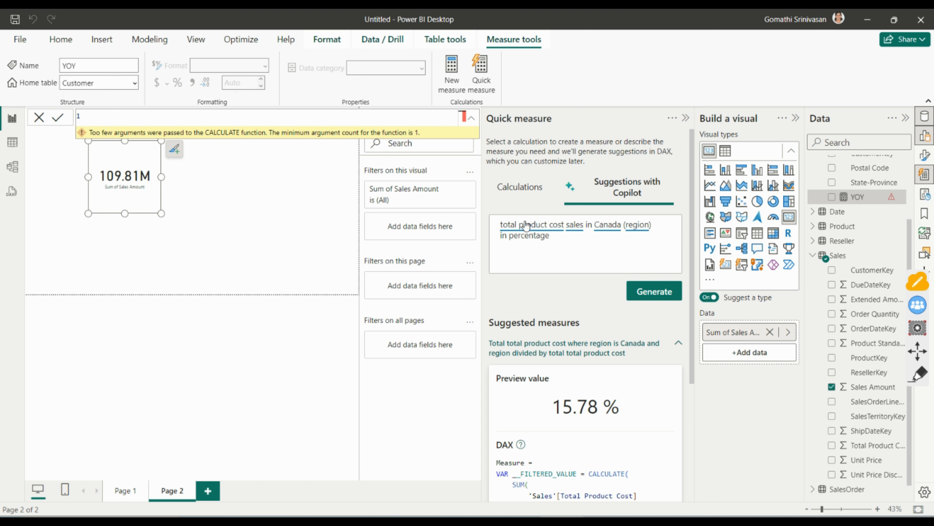
left_click(532, 197)
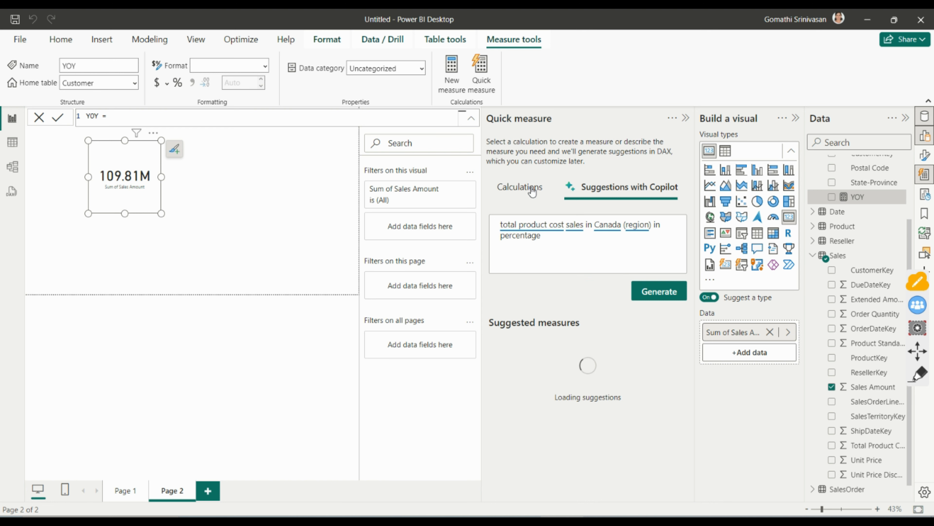
View the quick measure Calculations settings, return to the Copilot suggestions and clear the measure description
left_click(533, 199)
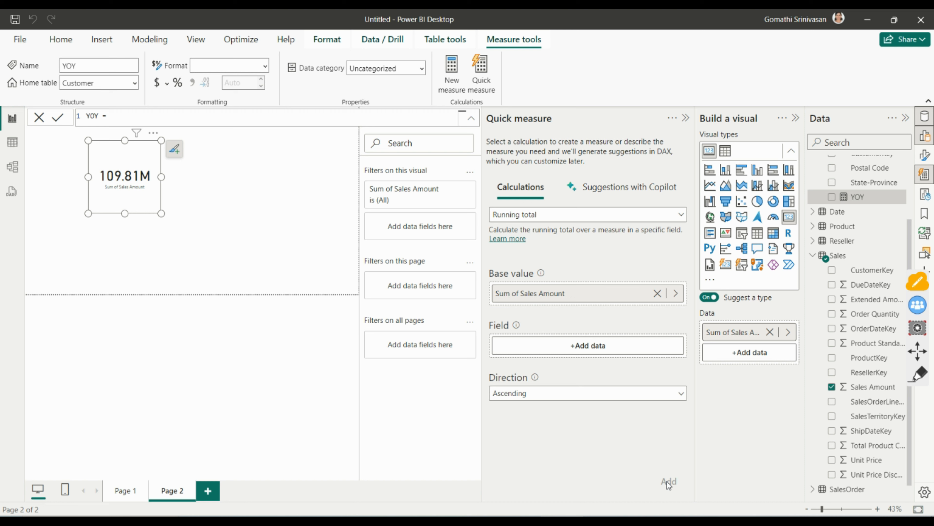
left_click(639, 186)
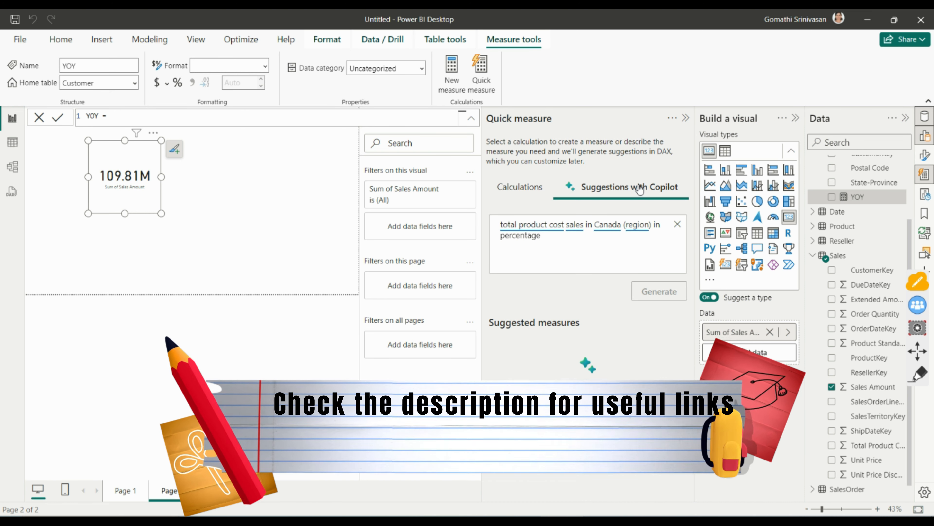
left_click(677, 223)
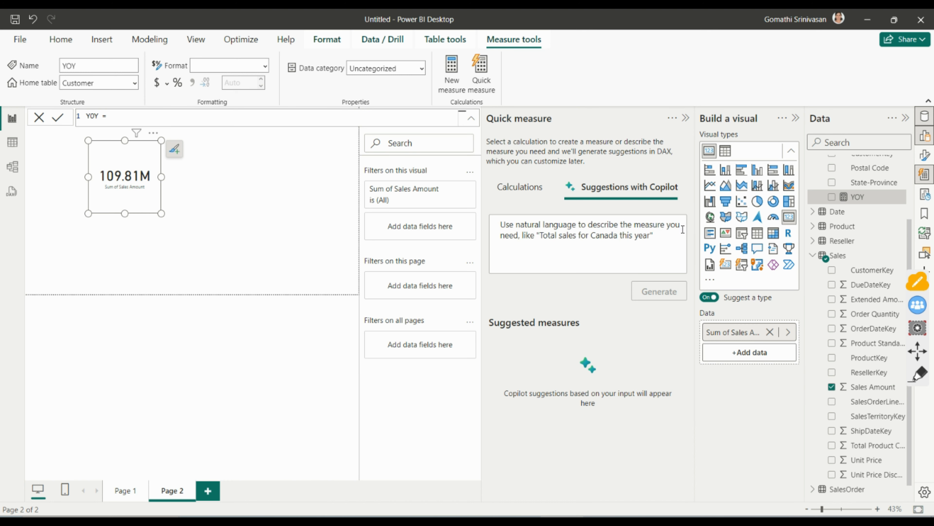